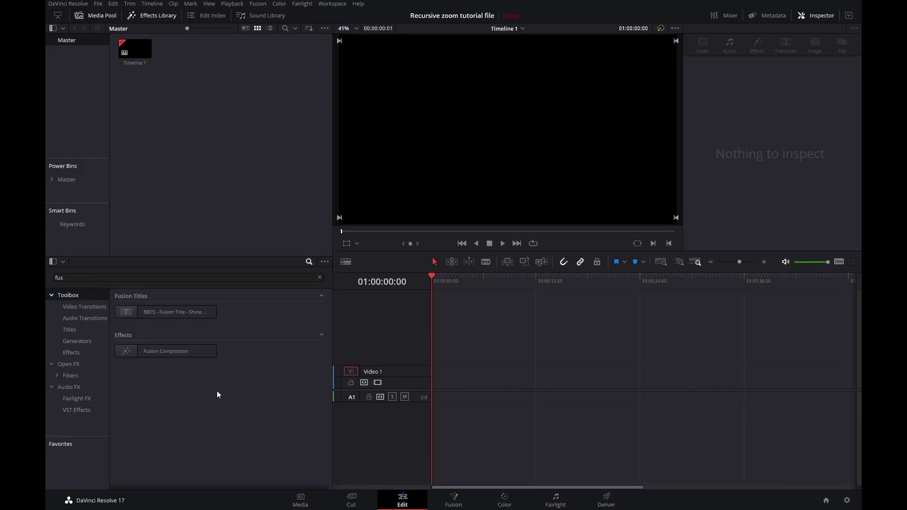
Check the project settings, then place a Fusion Composition clip at the start of Video 1.
{"action": "left_click", "coordinate": [847, 501]}
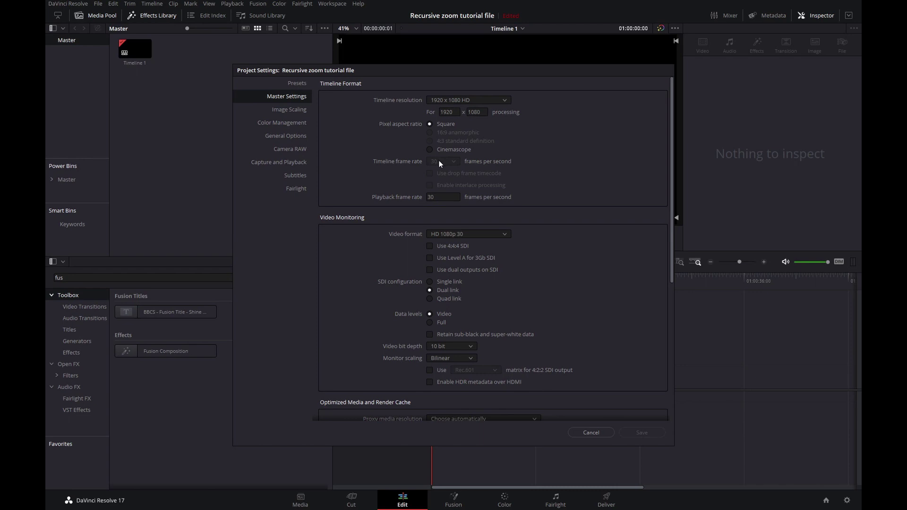
{"action": "left_click", "coordinate": [591, 432]}
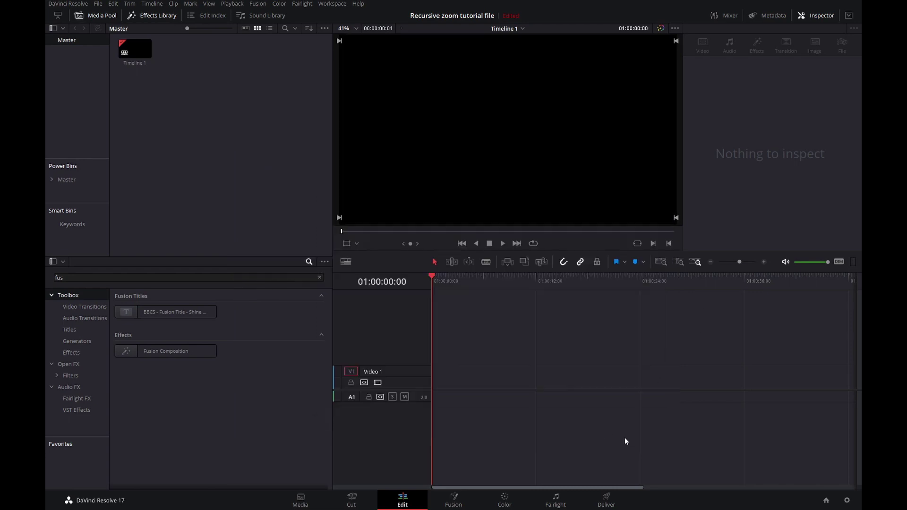
{"action": "left_click_drag", "start_coordinate": [131, 350], "coordinate": [434, 384]}
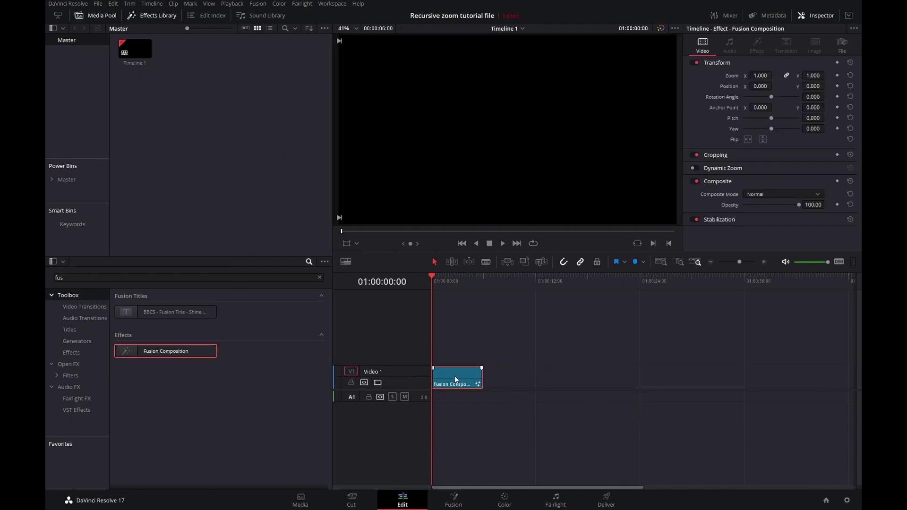
Set the Fusion Composition clip's duration to 3:00.
{"action": "key", "text": "ctrl+d"}
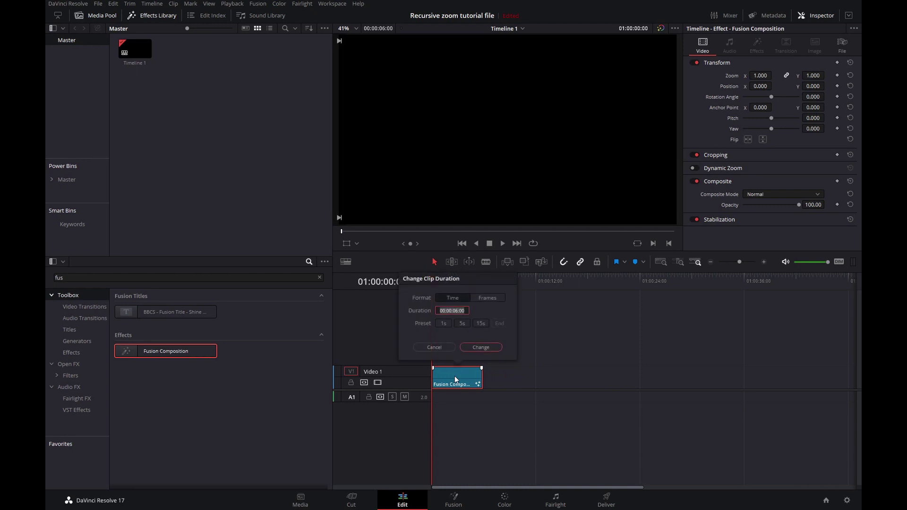
{"action": "type", "text": "3:00"}
{"action": "key", "text": "Return"}
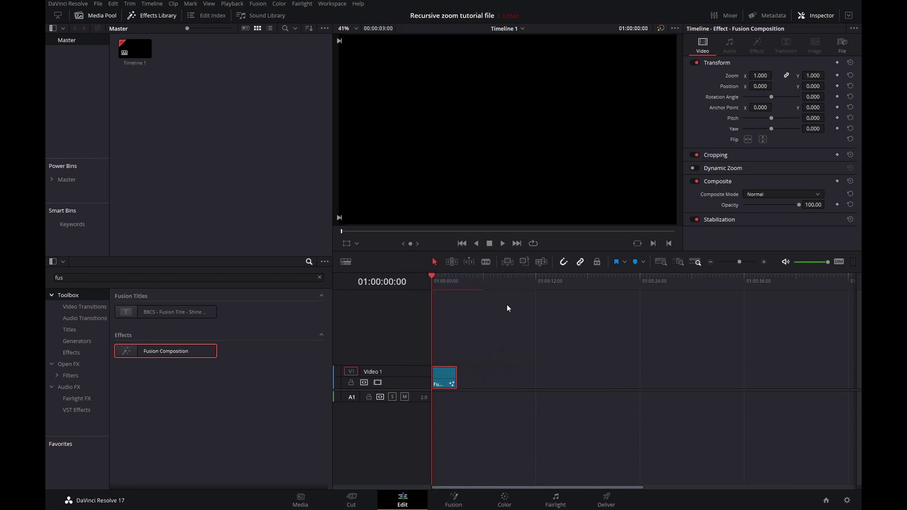
On the Fusion page, import the recursive zoom template .comp as a Fusion composition.
{"action": "left_click", "coordinate": [450, 502]}
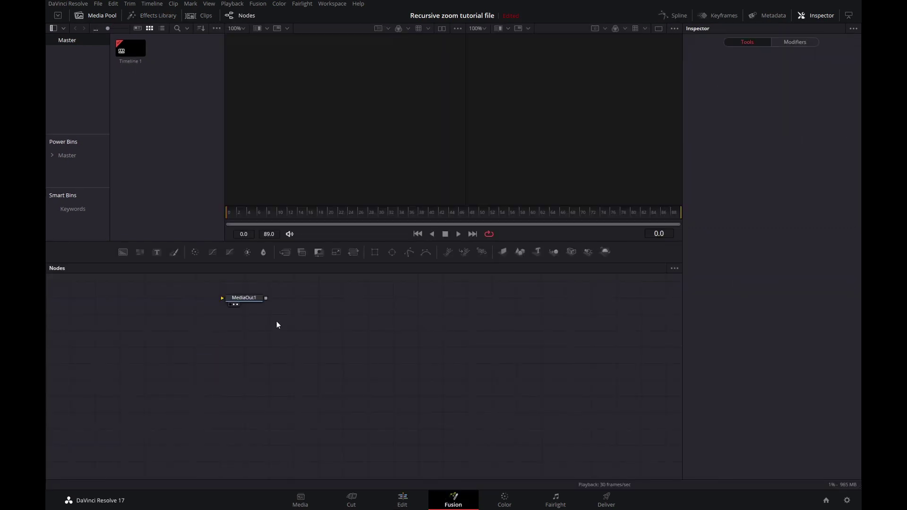
{"action": "left_click", "coordinate": [98, 3]}
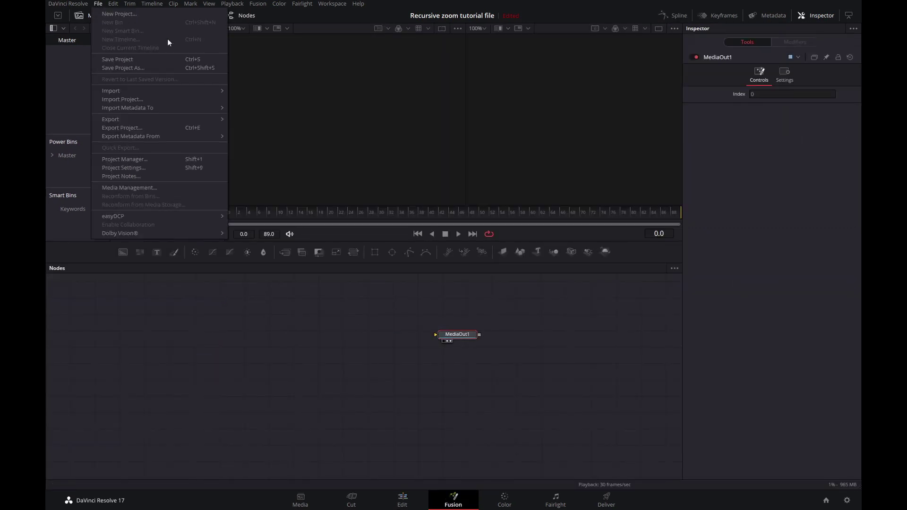
{"action": "mouse_move", "coordinate": [154, 120]}
{"action": "mouse_move", "coordinate": [146, 89]}
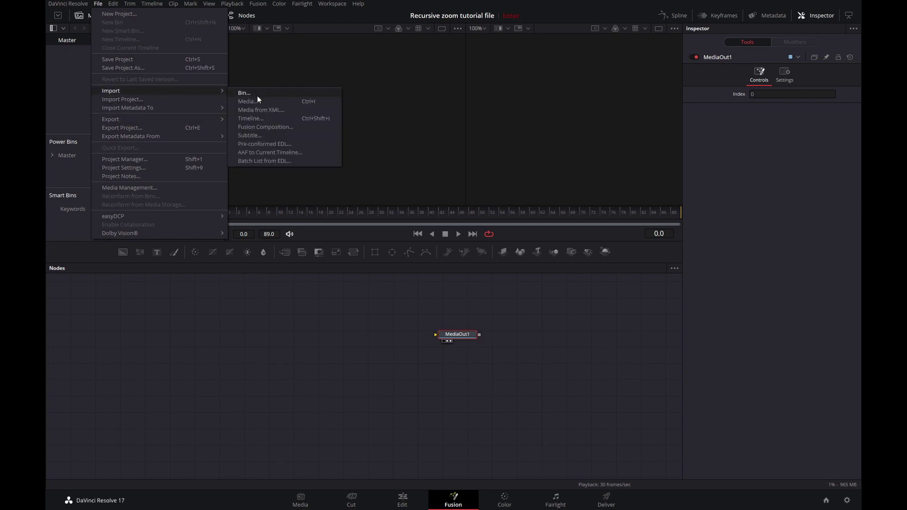
{"action": "left_click", "coordinate": [270, 124]}
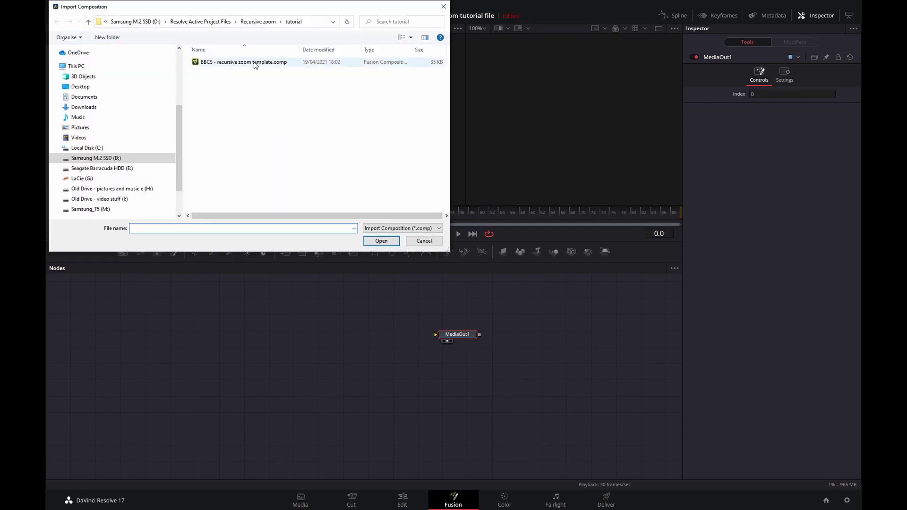
{"action": "left_click", "coordinate": [256, 63]}
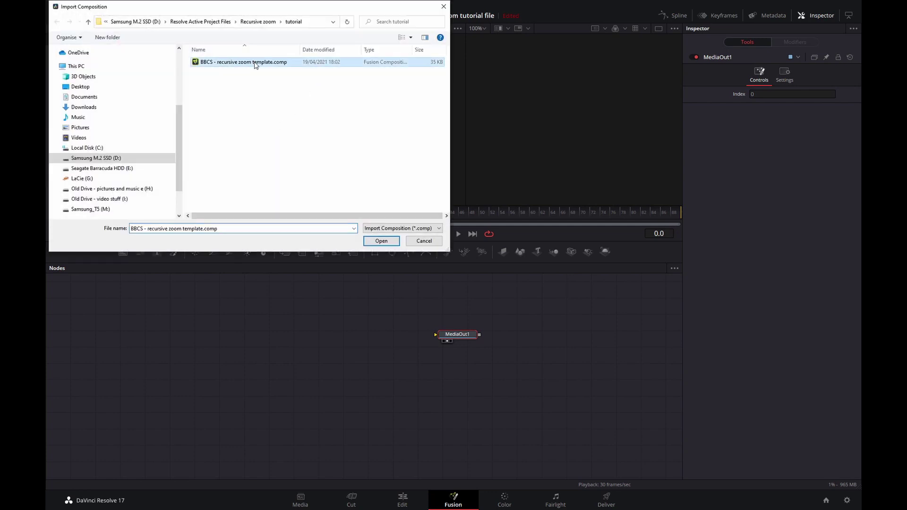
{"action": "left_click", "coordinate": [391, 241]}
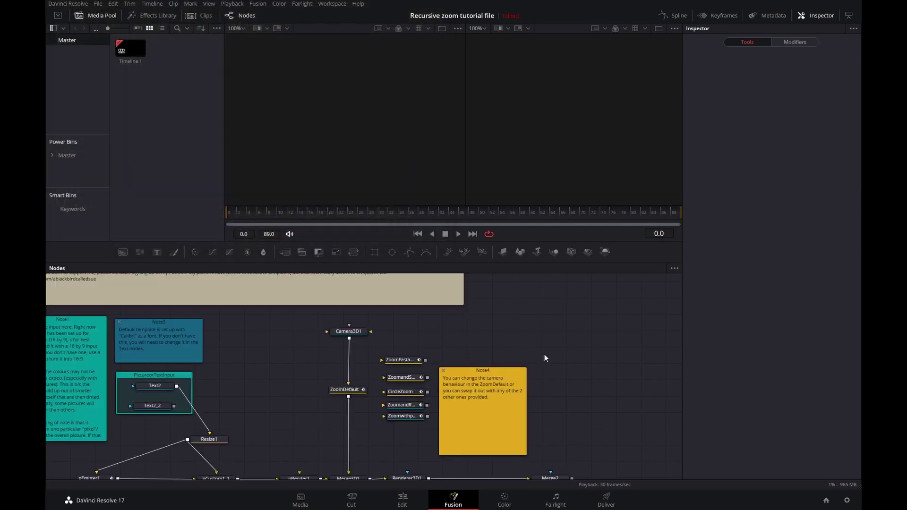
Add a MediaOut1 node after Merge2, show it in the right viewer and play it.
{"action": "scroll", "coordinate": [545, 341], "scroll_direction": "down", "scroll_amount": 3}
{"action": "scroll", "coordinate": [519, 349], "scroll_direction": "right", "scroll_amount": 3}
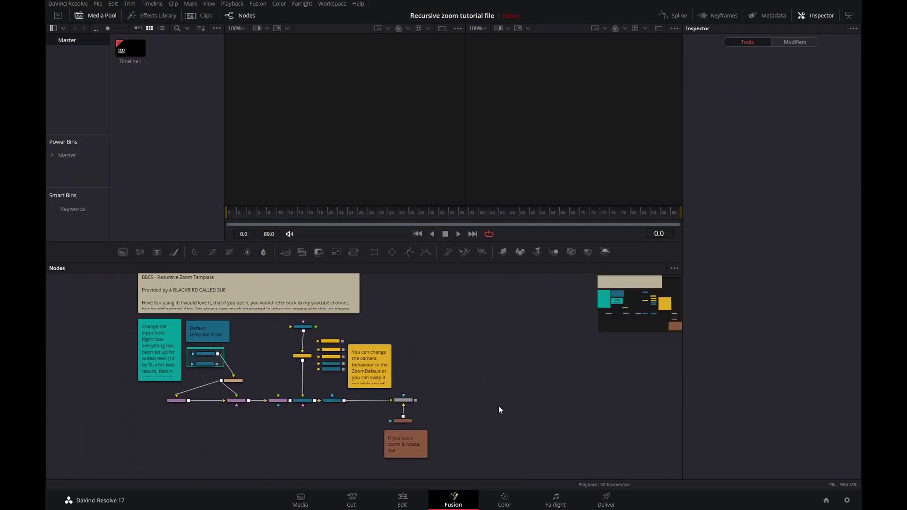
{"action": "scroll", "coordinate": [483, 405], "scroll_direction": "up", "scroll_amount": 4}
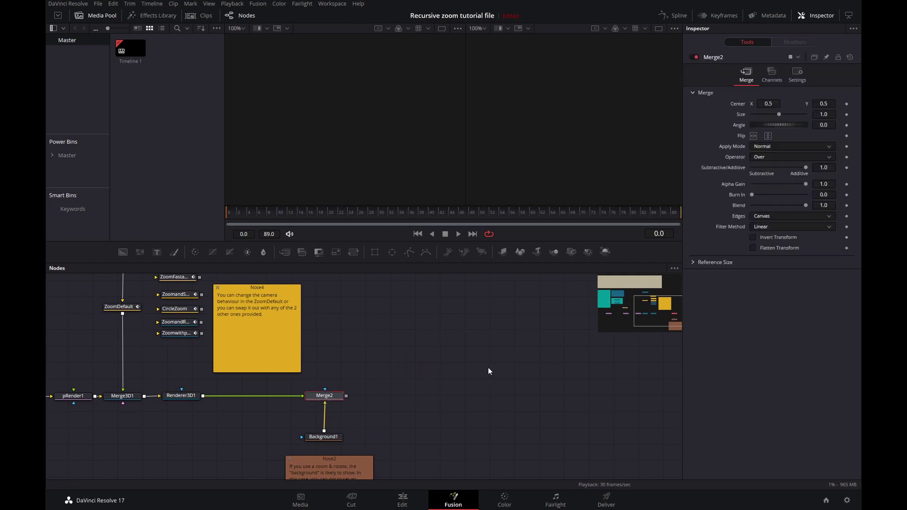
{"action": "key", "text": "shift+space"}
{"action": "type", "text": "bri"}
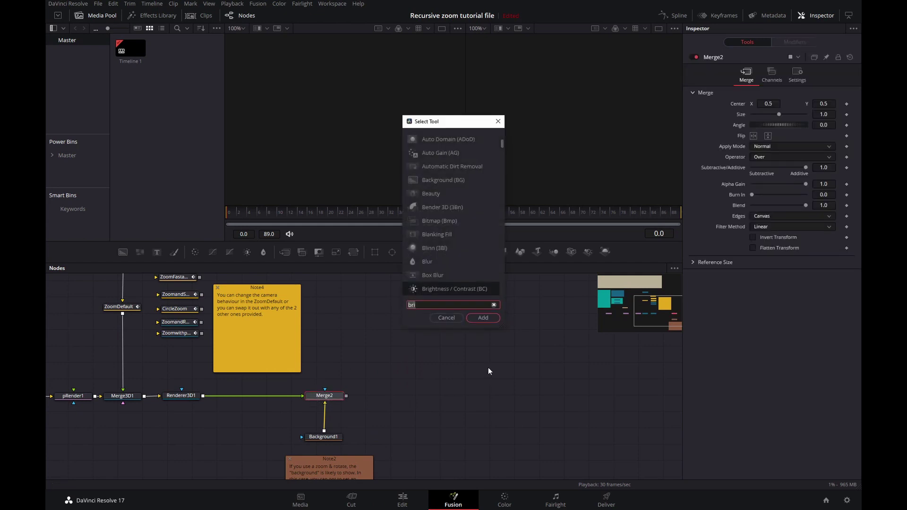
{"action": "key", "text": "BackSpace"}
{"action": "key", "text": "BackSpace"}
{"action": "key", "text": "BackSpace"}
{"action": "type", "text": "media"}
{"action": "key", "text": "Down"}
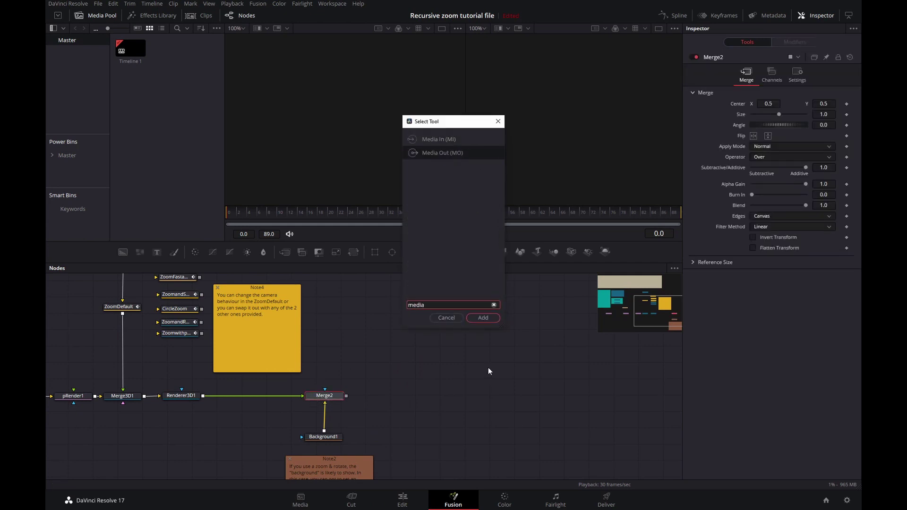
{"action": "key", "text": "Return"}
{"action": "left_click_drag", "start_coordinate": [377, 396], "coordinate": [578, 62]}
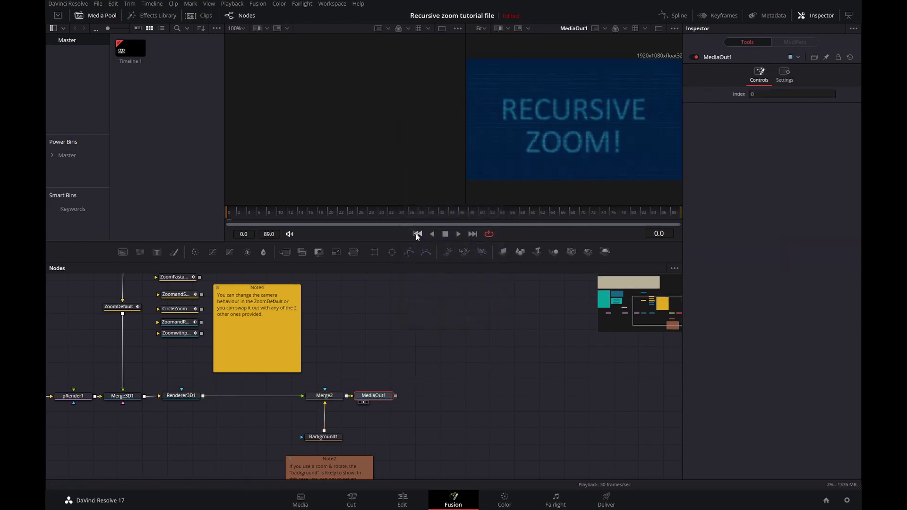
{"action": "left_click", "coordinate": [458, 234]}
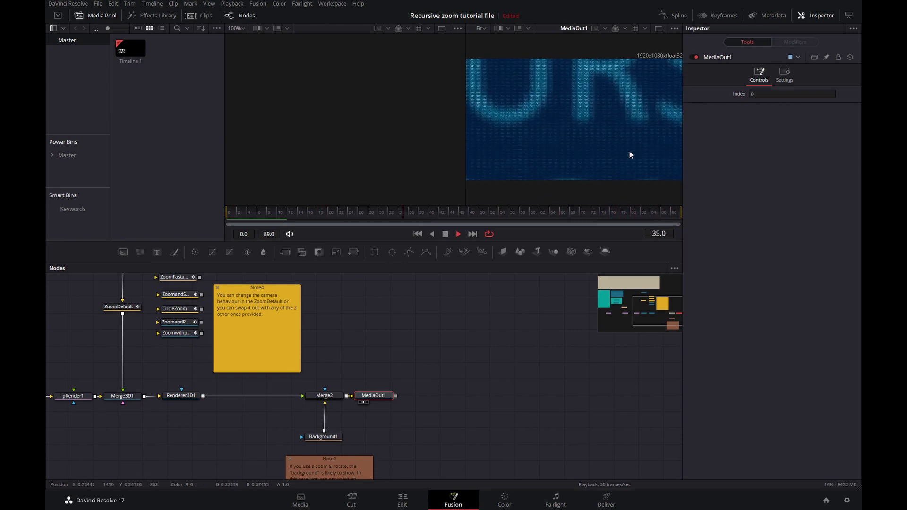
Stop playback at frame 0 and pan the node graph to the start of the chain.
{"action": "left_click", "coordinate": [445, 234]}
{"action": "left_click", "coordinate": [418, 234]}
{"action": "left_click_drag", "start_coordinate": [394, 319], "coordinate": [330, 338]}
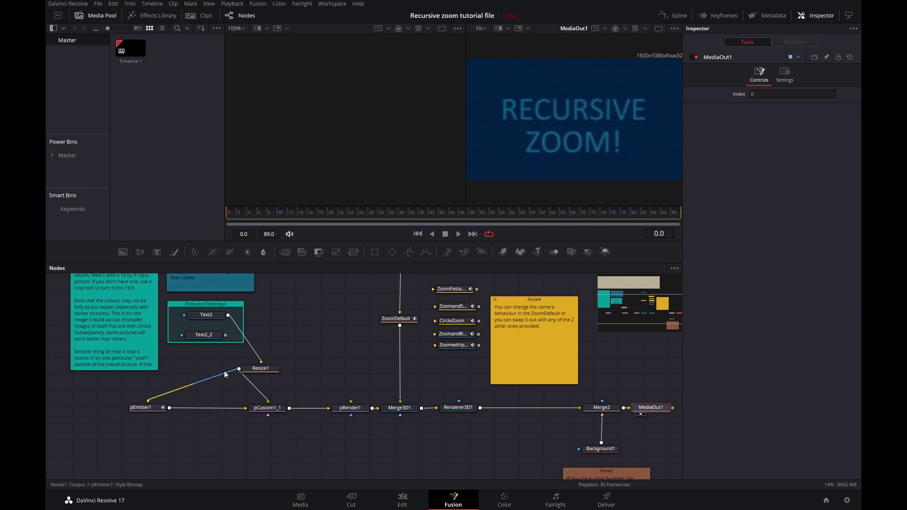
Inspect Text2 and Resize1, showing Resize1's 193x109 title image in the left viewer.
{"action": "left_click", "coordinate": [207, 321]}
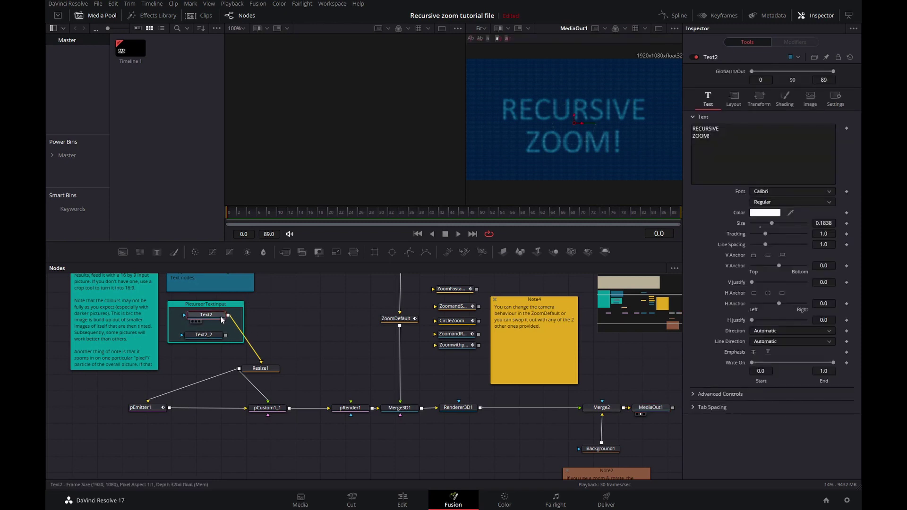
{"action": "left_click", "coordinate": [258, 373]}
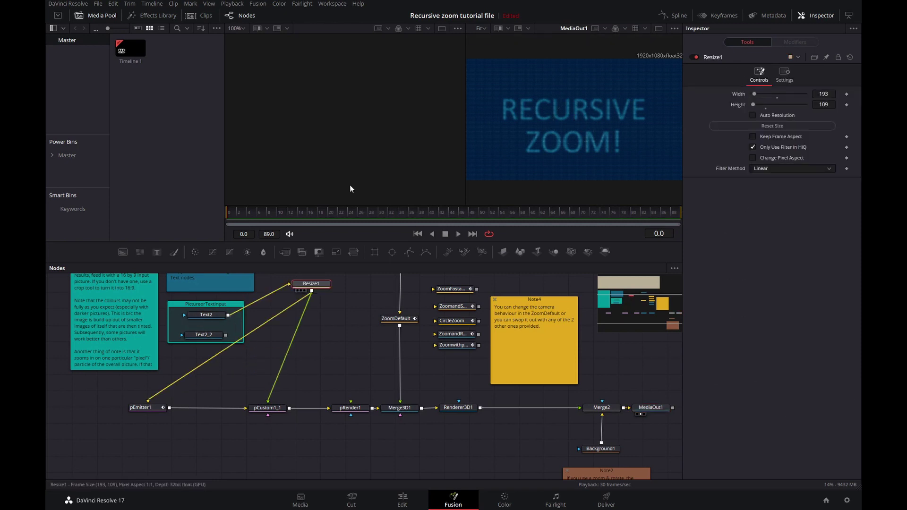
{"action": "key", "text": "1"}
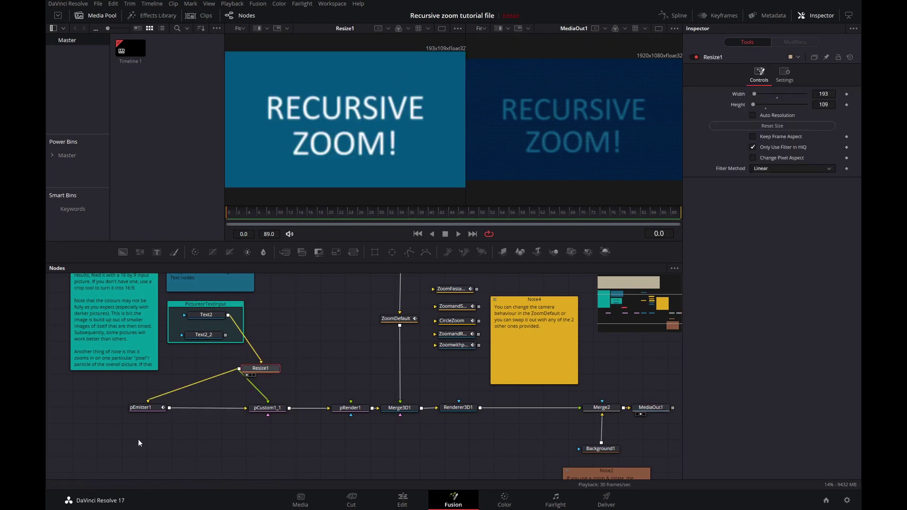
Inspect pEmitter1 and pCustom1_1, and orbit pRender1's 3D particle wall in the right viewer.
{"action": "left_click", "coordinate": [137, 409]}
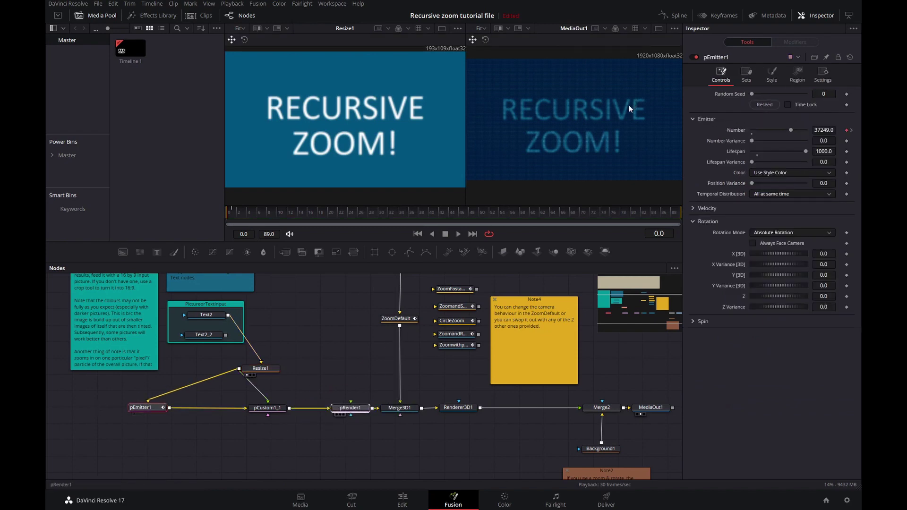
{"action": "key", "text": "2"}
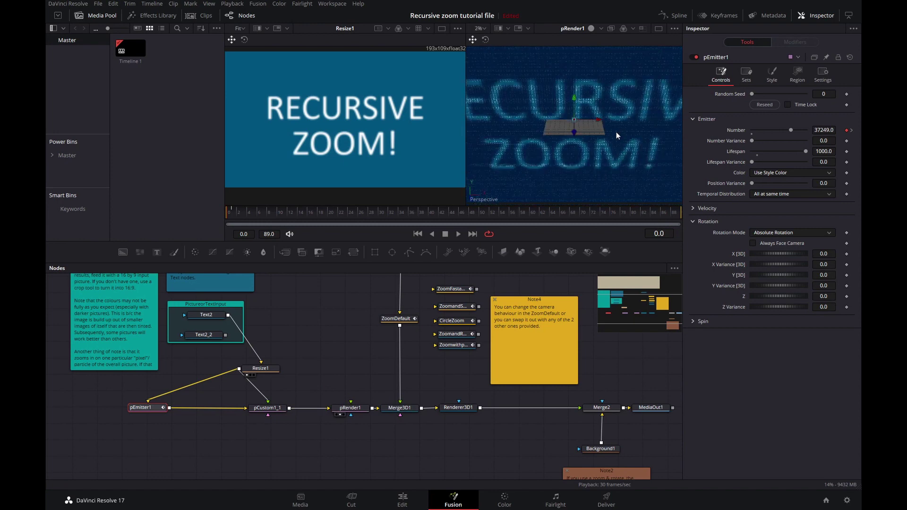
{"action": "scroll", "coordinate": [616, 132], "scroll_direction": "down", "scroll_amount": 5}
{"action": "left_click_drag", "start_coordinate": [619, 126], "coordinate": [545, 116]}
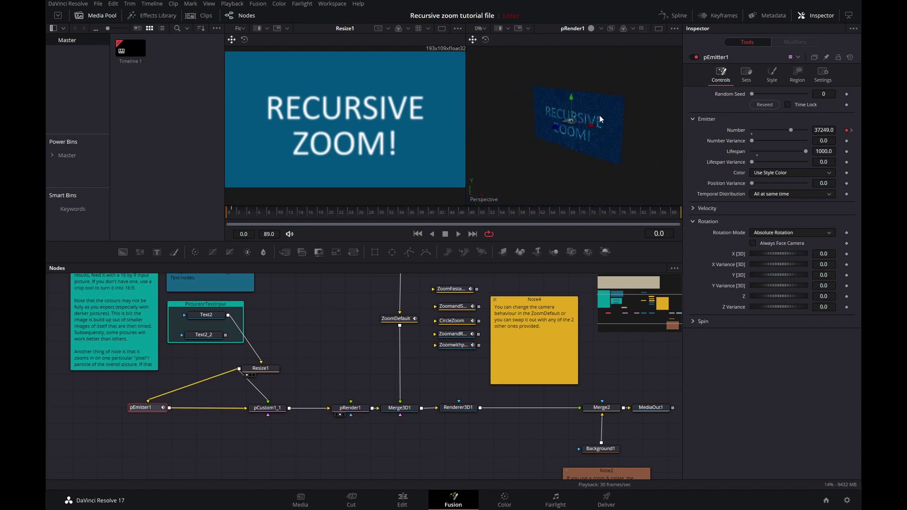
{"action": "scroll", "coordinate": [602, 115], "scroll_direction": "up", "scroll_amount": 10}
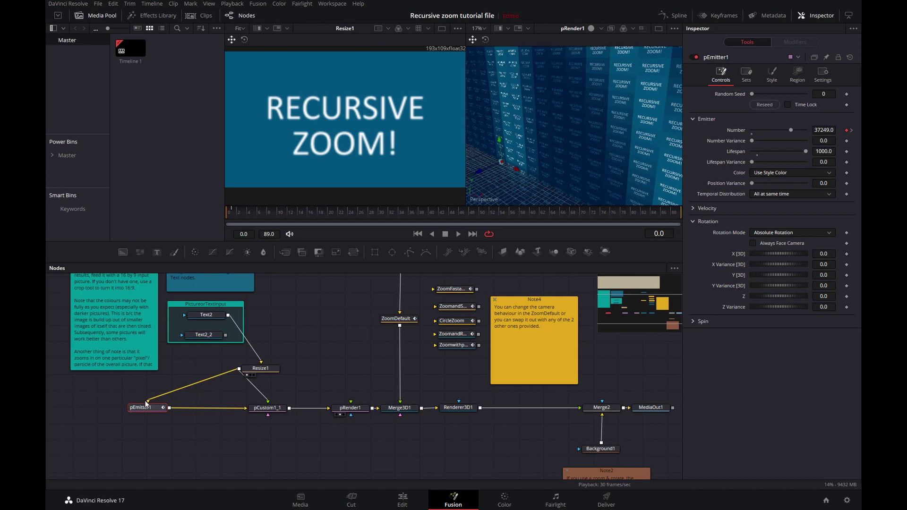
{"action": "left_click", "coordinate": [268, 407]}
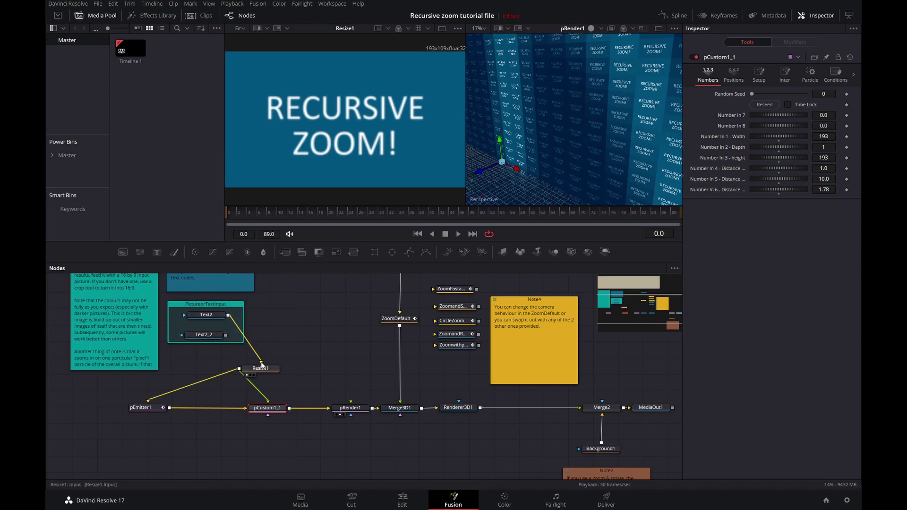
Feed Resize1 from Text2_2's TEMPLATE WALKTHROUGH text and preview Merge2's recursive zoom.
{"action": "left_click_drag", "start_coordinate": [261, 360], "coordinate": [282, 371]}
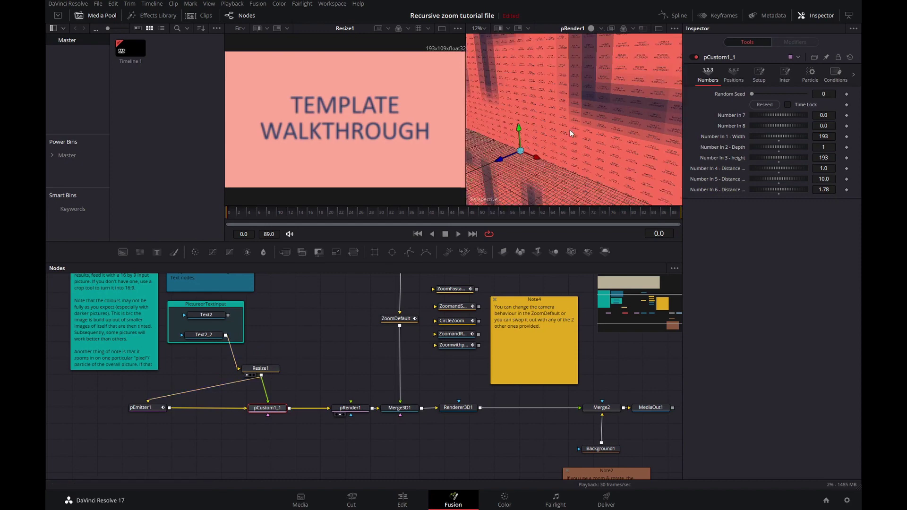
{"action": "left_click_drag", "start_coordinate": [609, 407], "coordinate": [517, 186]}
{"action": "key", "text": "space"}
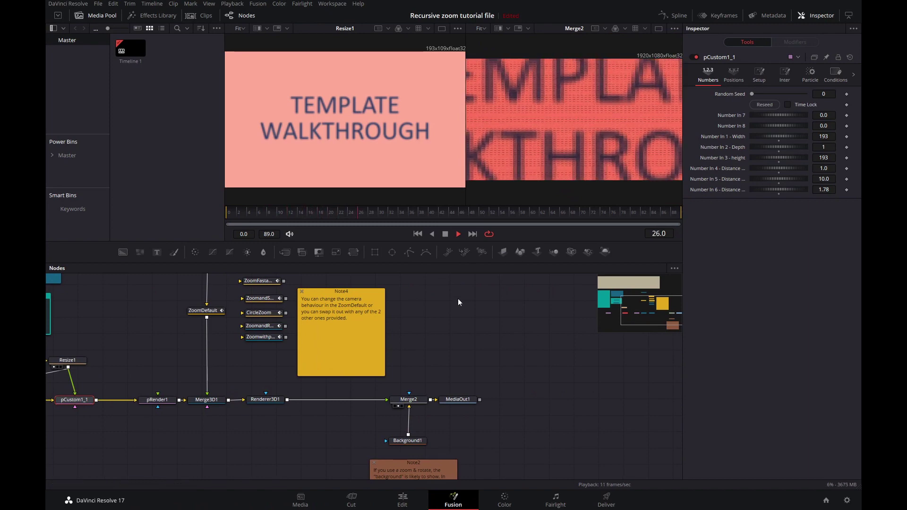
{"action": "key", "text": "space"}
{"action": "scroll", "coordinate": [457, 302], "scroll_direction": "left", "scroll_amount": 6}
{"action": "scroll", "coordinate": [458, 302], "scroll_direction": "up", "scroll_amount": 3}
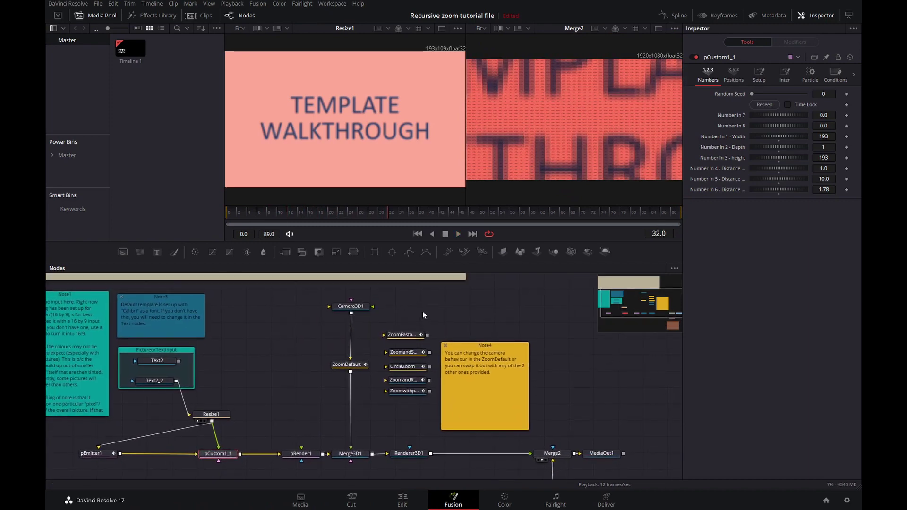
Replace ZoomDefault with ZoomFastandSlow on the camera link, then preview and pause at frame 63.
{"action": "scroll", "coordinate": [526, 187], "scroll_direction": "up", "scroll_amount": 2}
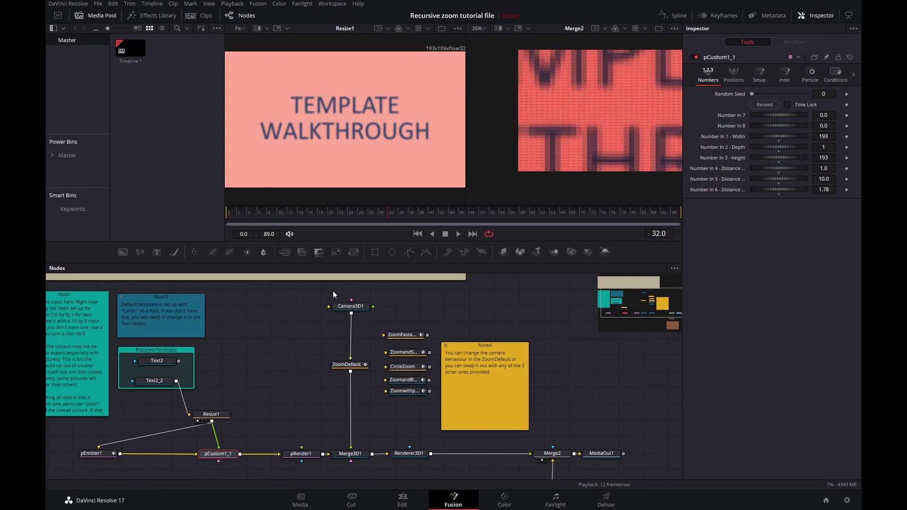
{"action": "left_click_drag", "start_coordinate": [358, 367], "coordinate": [290, 349]}
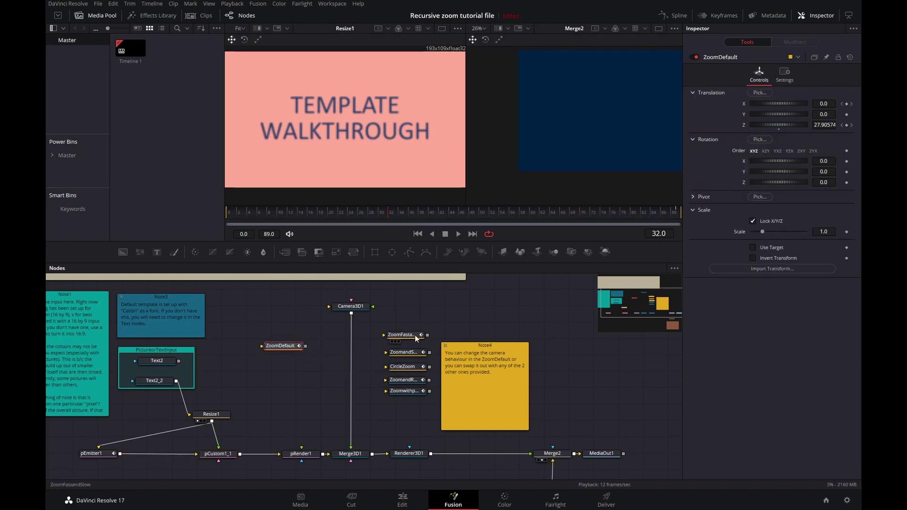
{"action": "left_click_drag", "start_coordinate": [415, 338], "coordinate": [352, 372]}
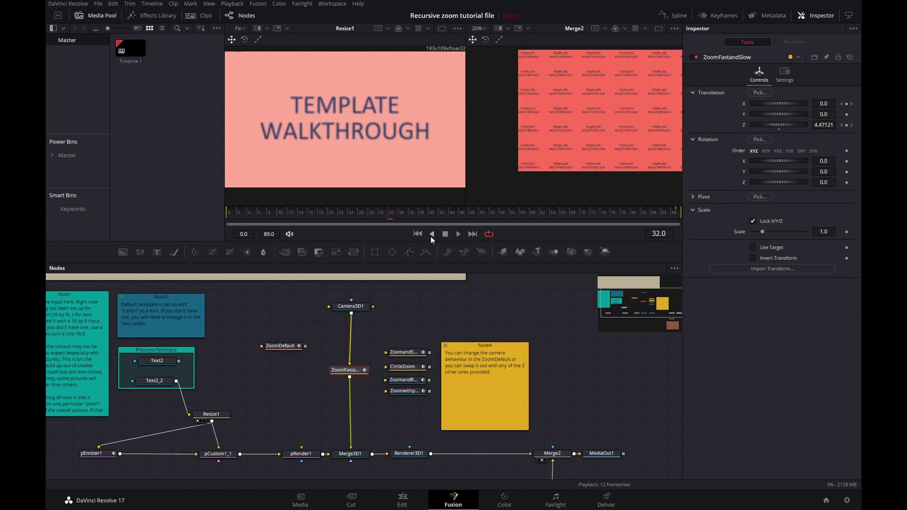
{"action": "left_click", "coordinate": [417, 233]}
{"action": "left_click", "coordinate": [459, 233]}
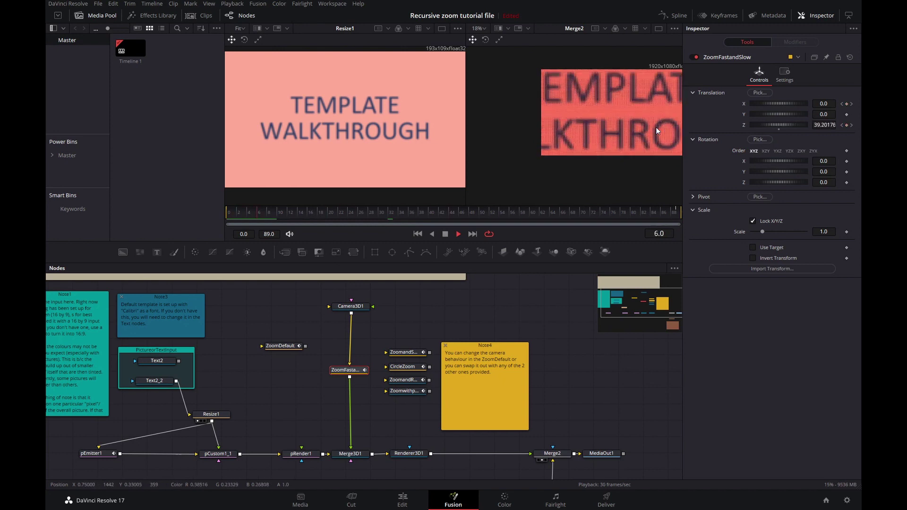
{"action": "key", "text": "space"}
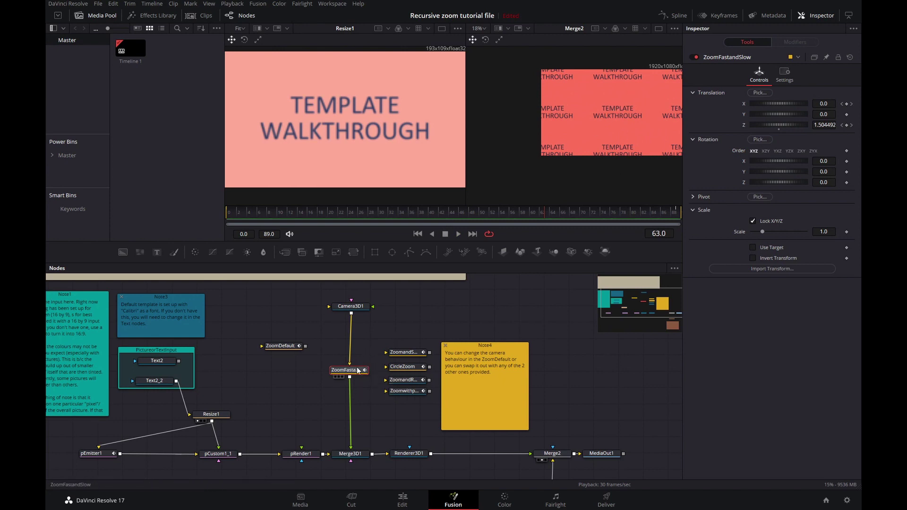
{"action": "left_click", "coordinate": [679, 16]}
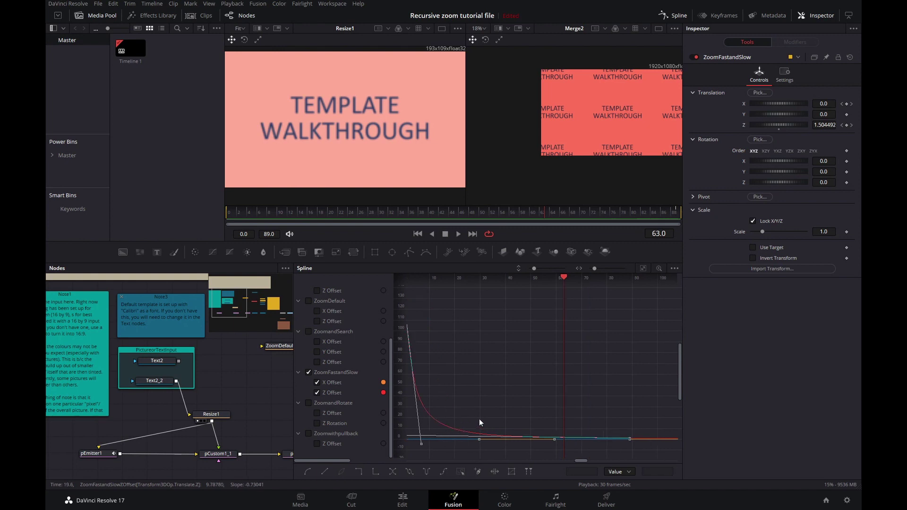
{"action": "left_click_drag", "start_coordinate": [459, 414], "coordinate": [485, 417]}
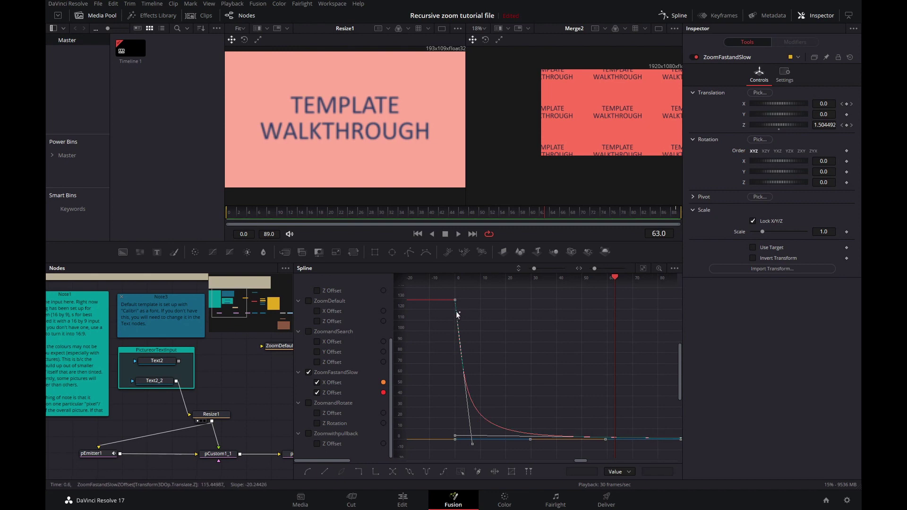
Hide the curves, put ZoomDefault back between Camera3D1 and Merge3D1, and return to frame 0.
{"action": "left_click", "coordinate": [679, 16]}
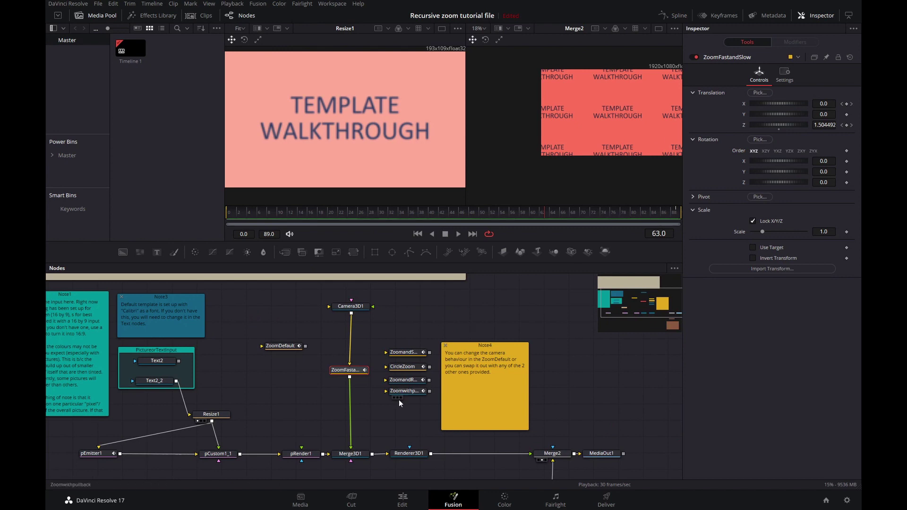
{"action": "left_click_drag", "start_coordinate": [347, 375], "coordinate": [419, 320]}
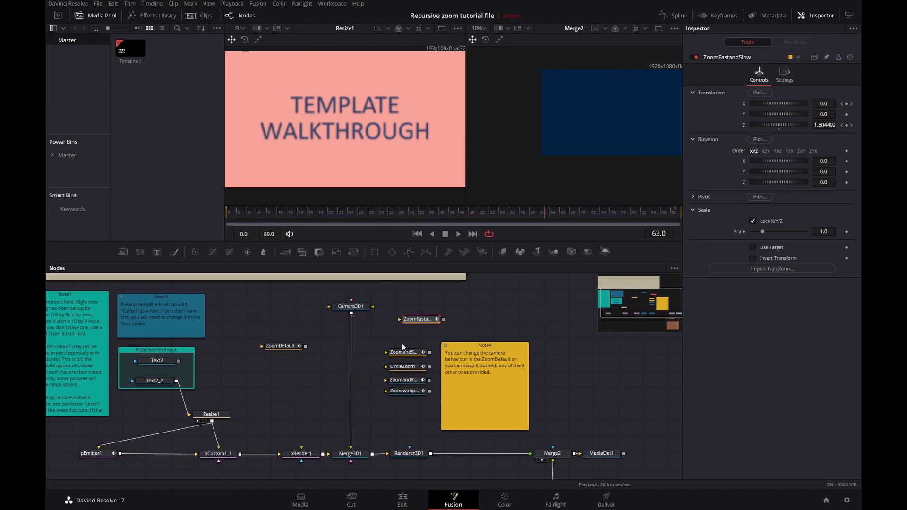
{"action": "left_click_drag", "start_coordinate": [280, 346], "coordinate": [352, 367]}
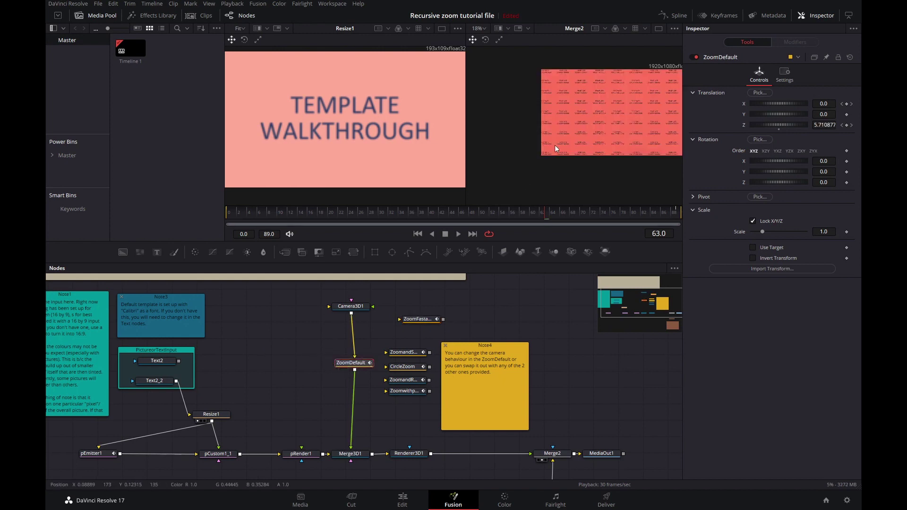
{"action": "left_click_drag", "start_coordinate": [404, 424], "coordinate": [515, 425]}
{"action": "left_click_drag", "start_coordinate": [462, 370], "coordinate": [462, 378]}
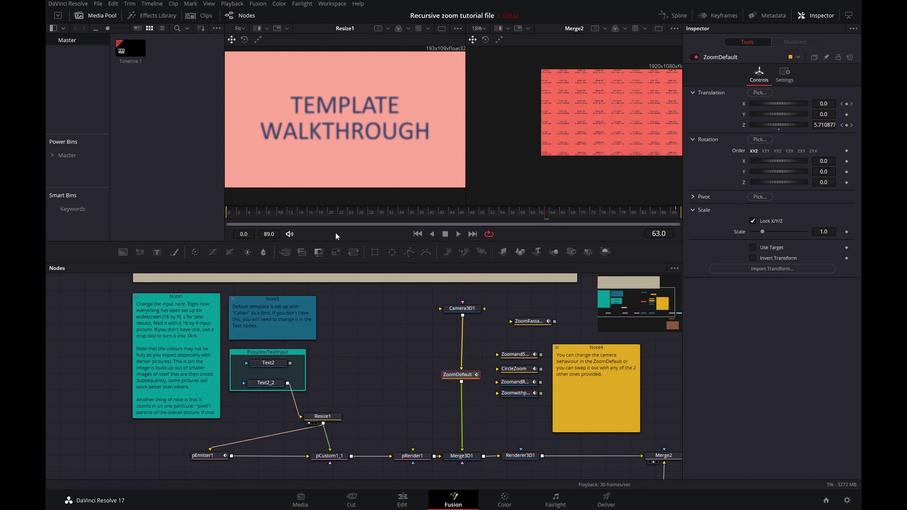
{"action": "left_click", "coordinate": [418, 234]}
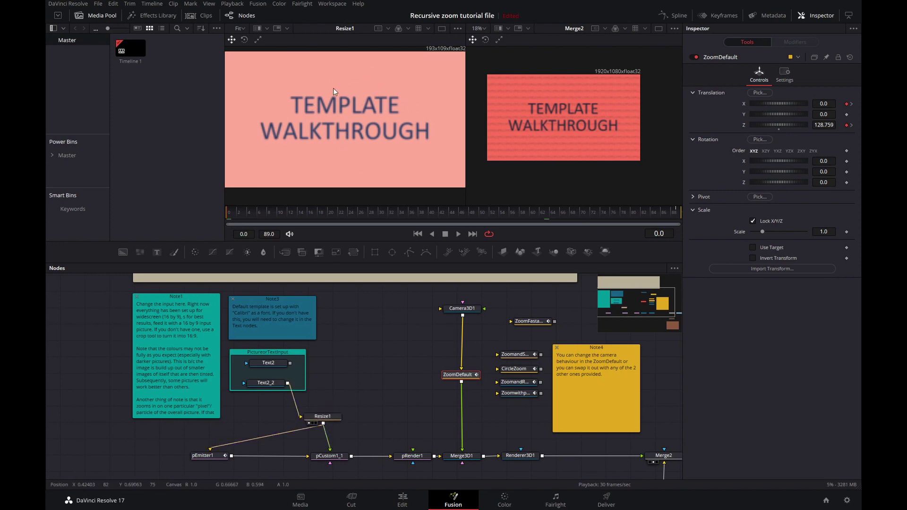
Move MediaOut1 further right and clear space at the left of the node graph.
{"action": "scroll", "coordinate": [345, 95], "scroll_direction": "up", "scroll_amount": 5}
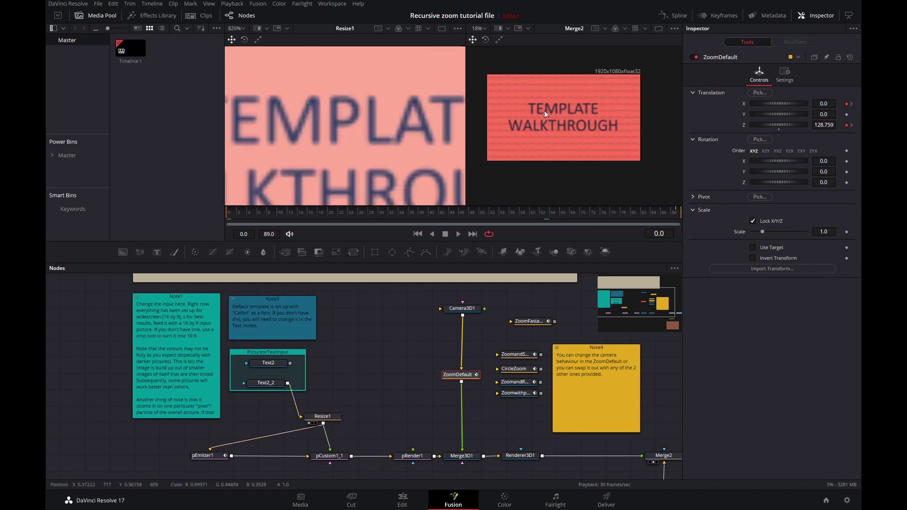
{"action": "scroll", "coordinate": [544, 110], "scroll_direction": "up", "scroll_amount": 6}
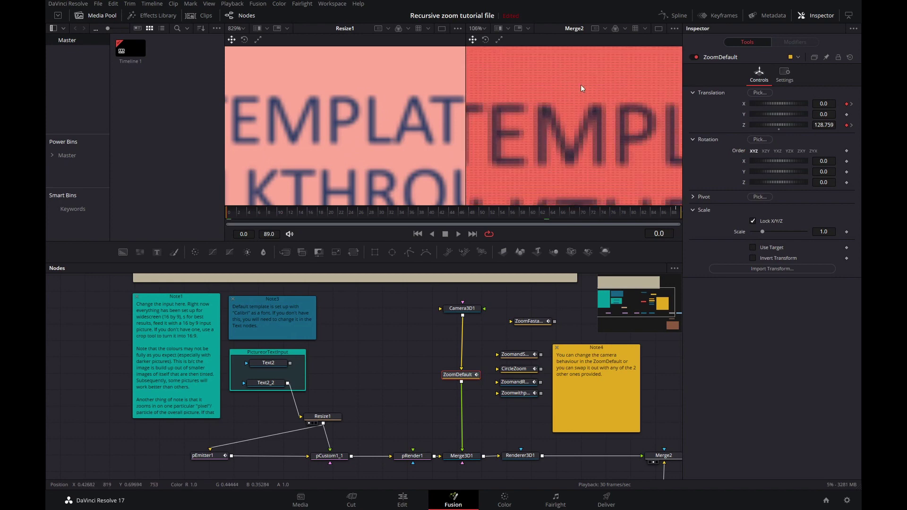
{"action": "scroll", "coordinate": [543, 123], "scroll_direction": "up", "scroll_amount": 2}
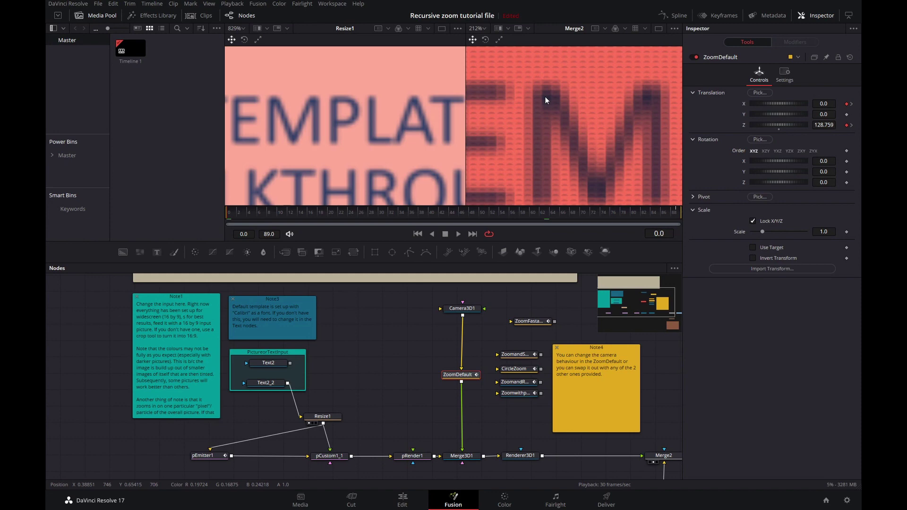
{"action": "scroll", "coordinate": [545, 96], "scroll_direction": "down", "scroll_amount": 2}
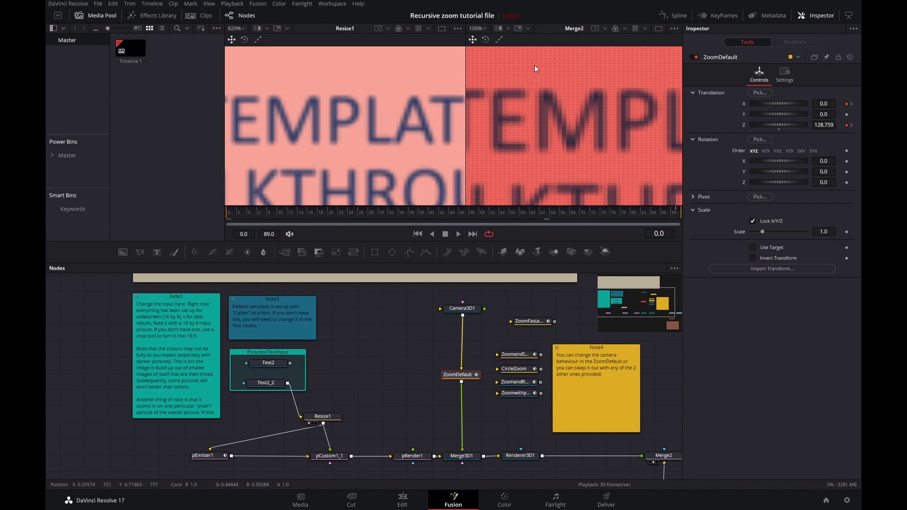
{"action": "scroll", "coordinate": [553, 89], "scroll_direction": "down", "scroll_amount": 1}
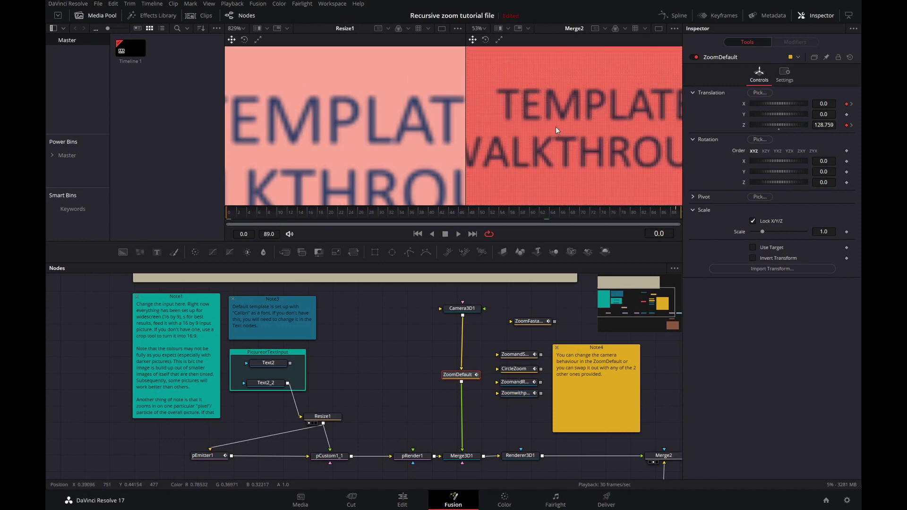
{"action": "scroll", "coordinate": [555, 127], "scroll_direction": "down", "scroll_amount": 1}
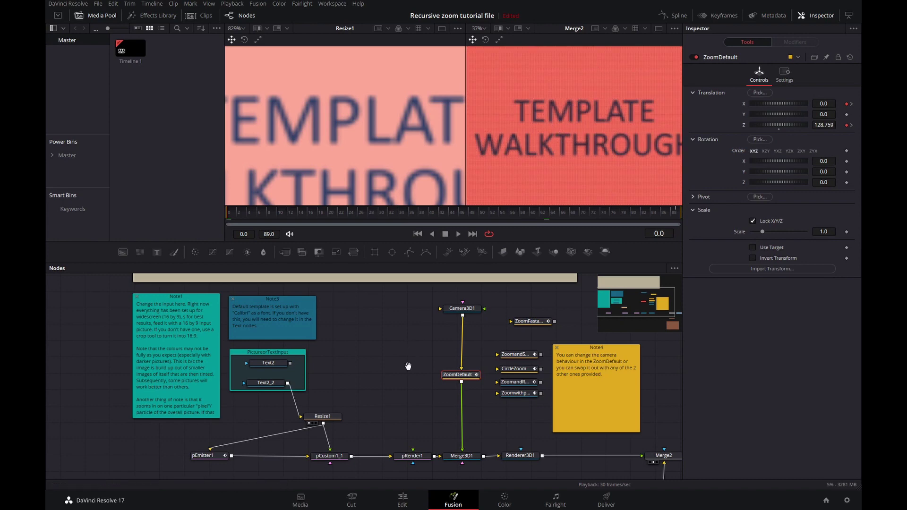
{"action": "left_click_drag", "start_coordinate": [408, 366], "coordinate": [286, 331]}
{"action": "left_click_drag", "start_coordinate": [535, 385], "coordinate": [609, 383]}
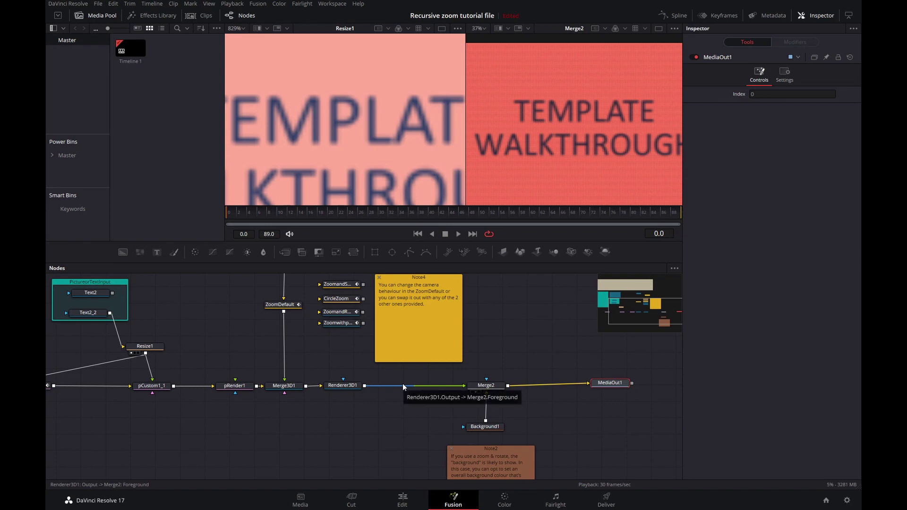
{"action": "left_click_drag", "start_coordinate": [495, 327], "coordinate": [558, 356]}
{"action": "left_click_drag", "start_coordinate": [232, 333], "coordinate": [330, 346]}
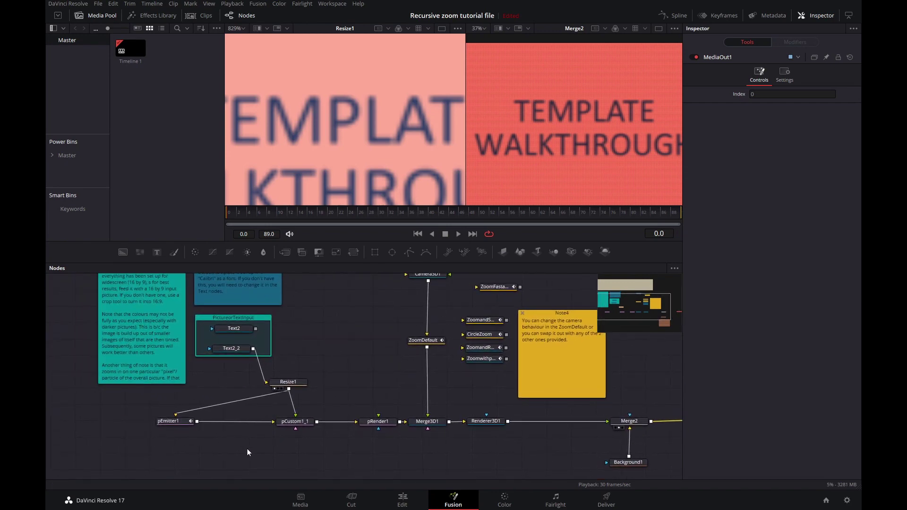
Add pexels-wendel-moretti-1865736.jpg from File Explorer as a MediaIn1 node and view it in the left viewer.
{"action": "key", "text": "alt+Tab"}
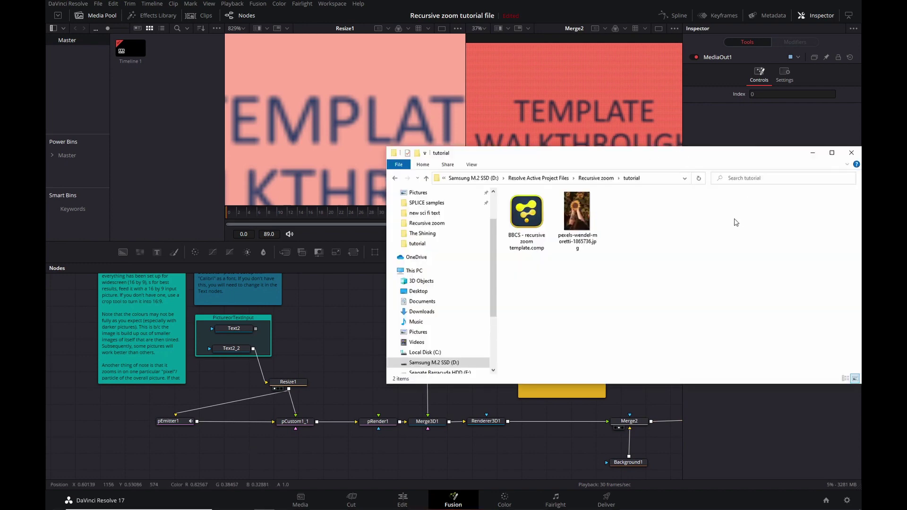
{"action": "left_click_drag", "start_coordinate": [652, 151], "coordinate": [751, 111]}
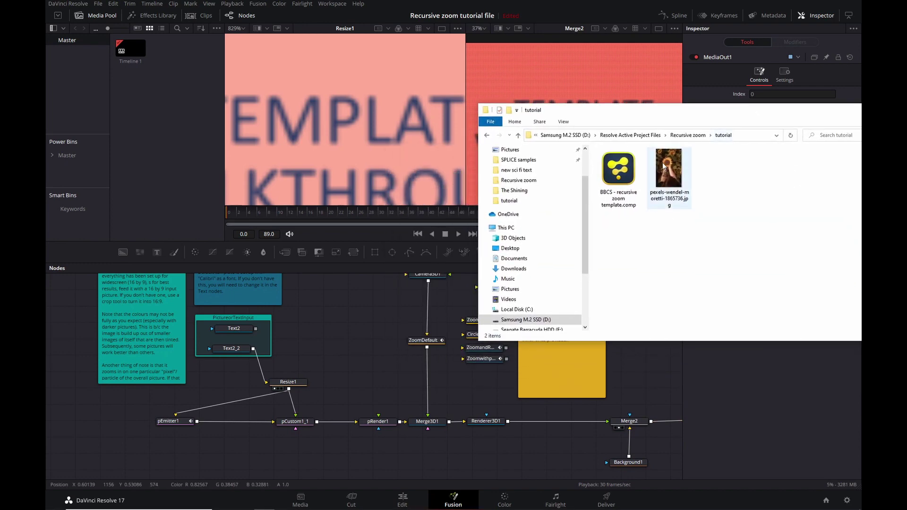
{"action": "left_click", "coordinate": [666, 170]}
{"action": "left_click_drag", "start_coordinate": [665, 171], "coordinate": [76, 441]}
{"action": "left_click_drag", "start_coordinate": [783, 113], "coordinate": [627, 122]}
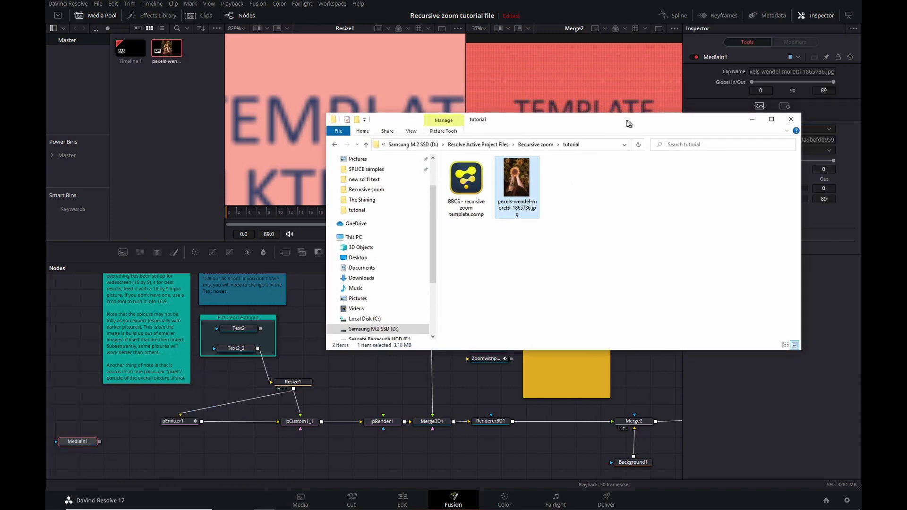
{"action": "left_click", "coordinate": [751, 115]}
{"action": "left_click_drag", "start_coordinate": [91, 443], "coordinate": [118, 454]}
{"action": "key", "text": "1"}
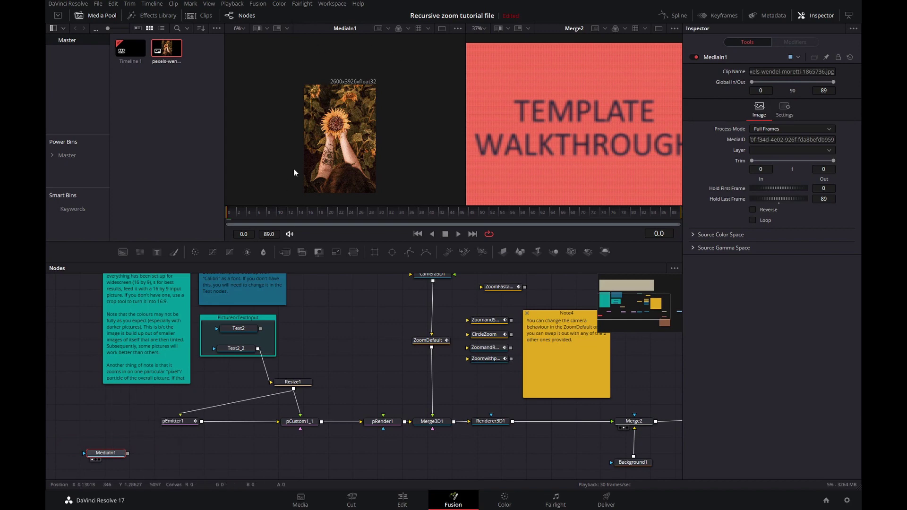
Add a Crop1 node after MediaIn1 and show it in the left viewer.
{"action": "scroll", "coordinate": [351, 109], "scroll_direction": "down", "scroll_amount": 1}
{"action": "scroll", "coordinate": [352, 101], "scroll_direction": "up", "scroll_amount": 1}
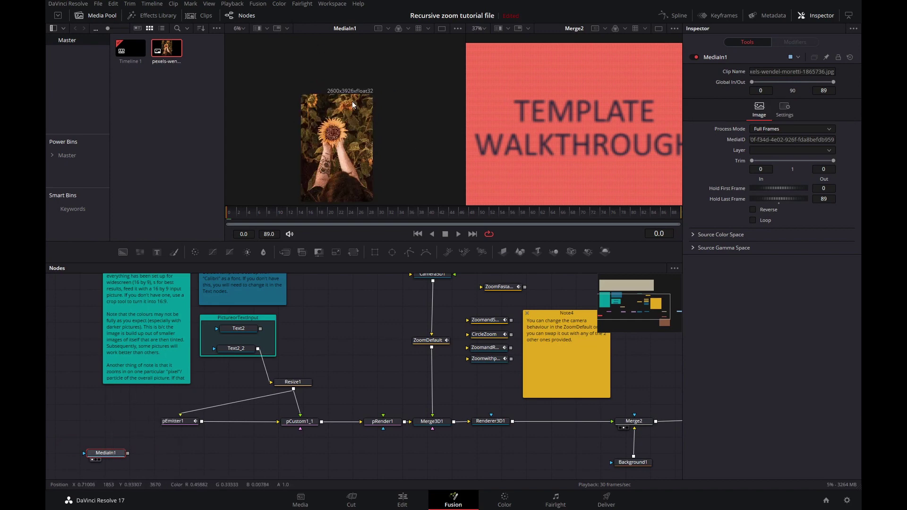
{"action": "scroll", "coordinate": [539, 86], "scroll_direction": "down", "scroll_amount": 3}
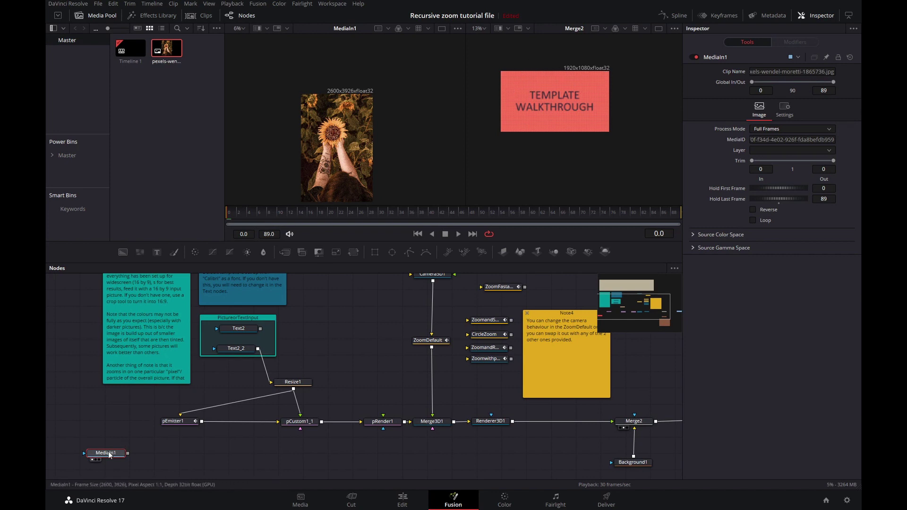
{"action": "key", "text": "shift+space"}
{"action": "type", "text": "crop"}
{"action": "key", "text": "Return"}
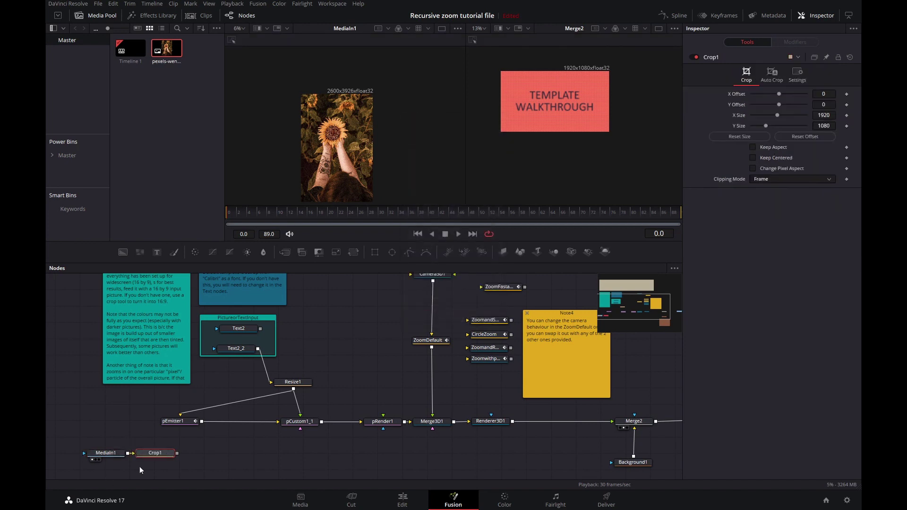
{"action": "key", "text": "1"}
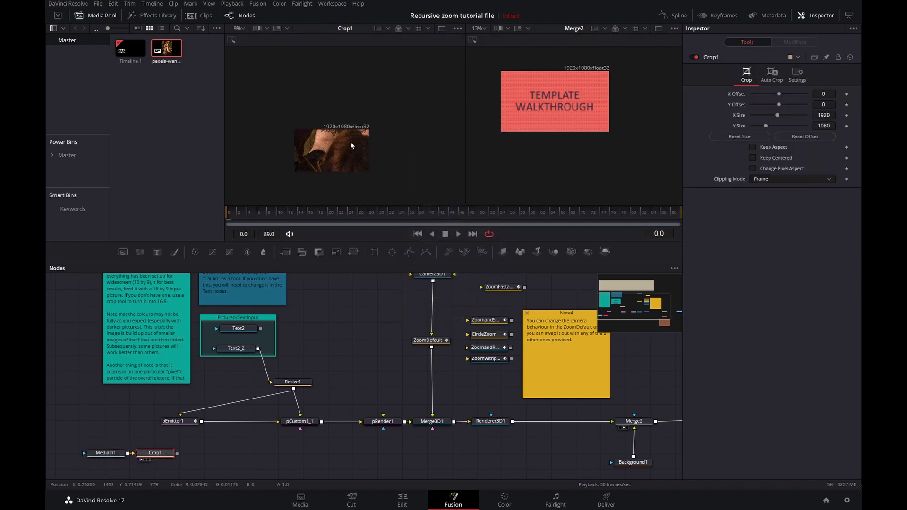
{"action": "scroll", "coordinate": [350, 141], "scroll_direction": "up", "scroll_amount": 2}
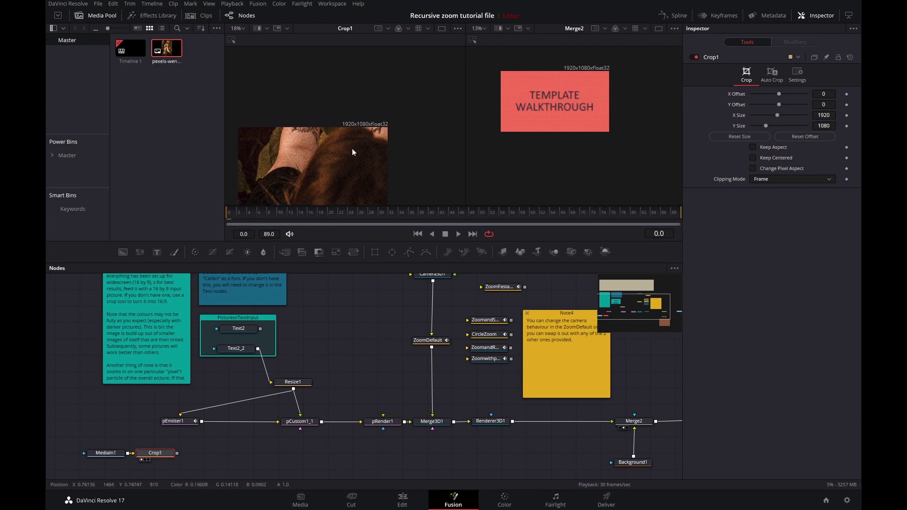
{"action": "left_click_drag", "start_coordinate": [355, 143], "coordinate": [363, 98]}
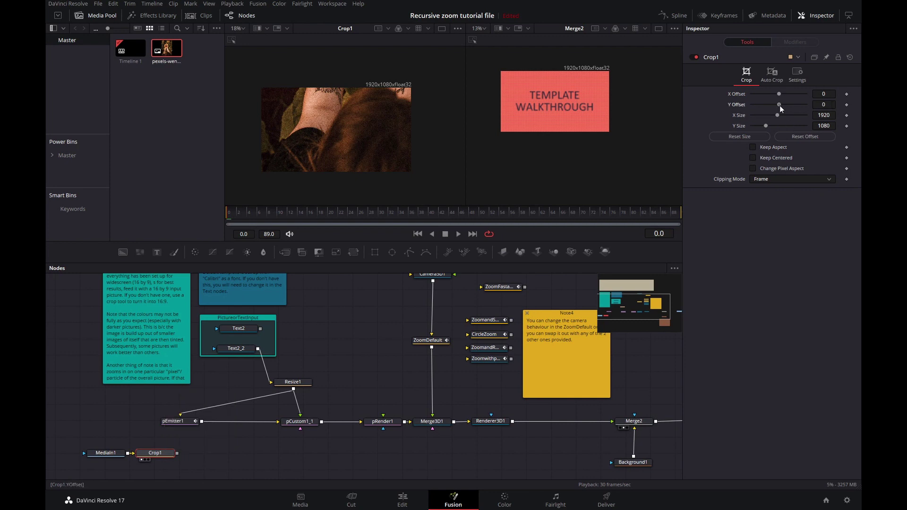
Set the crop's Y Offset to 2000 and X Offset to about 240.
{"action": "left_click_drag", "start_coordinate": [779, 105], "coordinate": [832, 104]}
{"action": "left_click", "coordinate": [827, 104]}
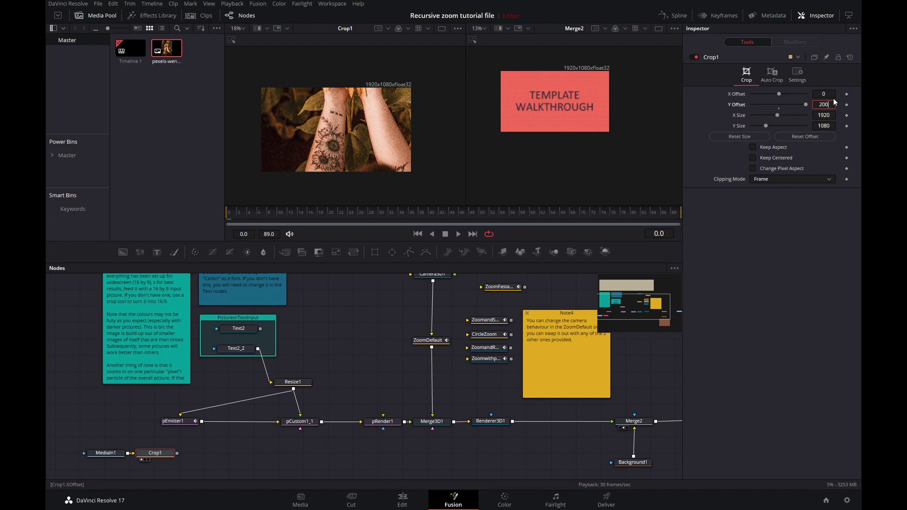
{"action": "key", "text": "Tab"}
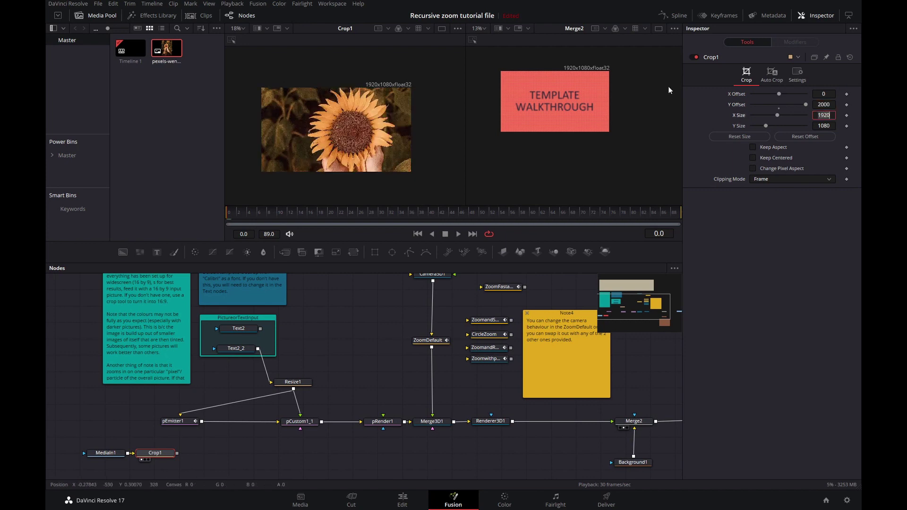
{"action": "left_click_drag", "start_coordinate": [779, 93], "coordinate": [785, 93]}
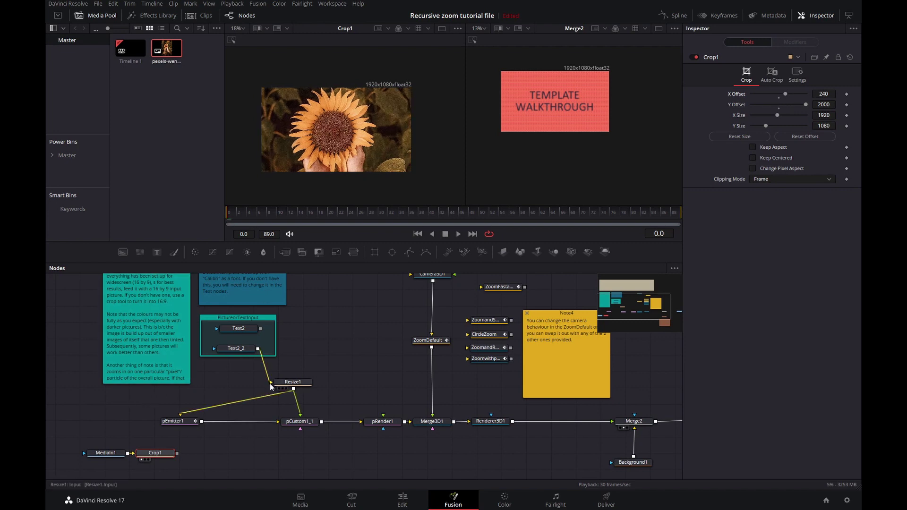
Connect Crop1 to Resize1 in place of Text2_2, then preview the sunflower zoom and rewind.
{"action": "left_click_drag", "start_coordinate": [270, 384], "coordinate": [214, 421]}
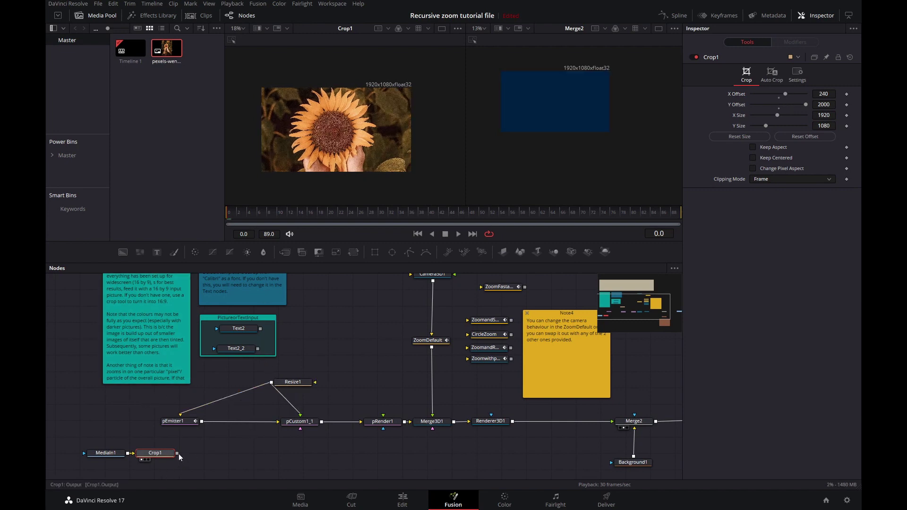
{"action": "left_click_drag", "start_coordinate": [177, 453], "coordinate": [315, 384]}
{"action": "scroll", "coordinate": [556, 107], "scroll_direction": "up", "scroll_amount": 8}
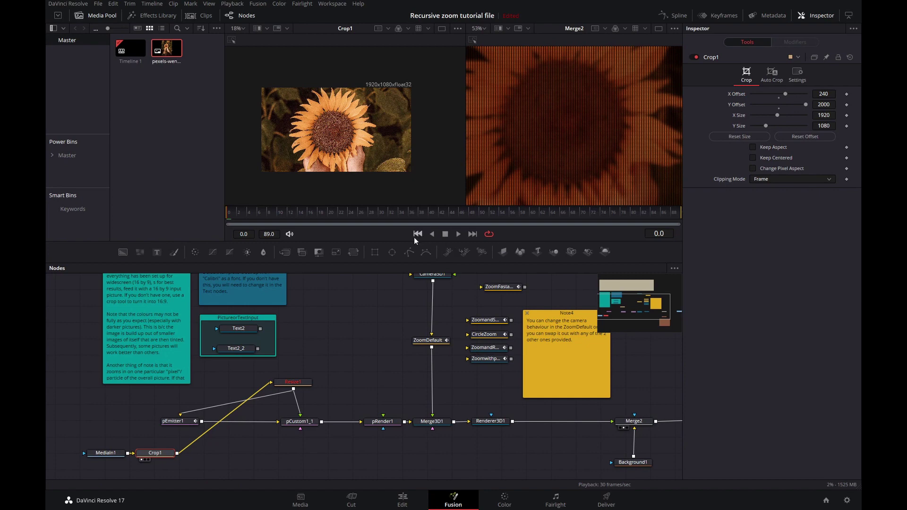
{"action": "left_click", "coordinate": [457, 234]}
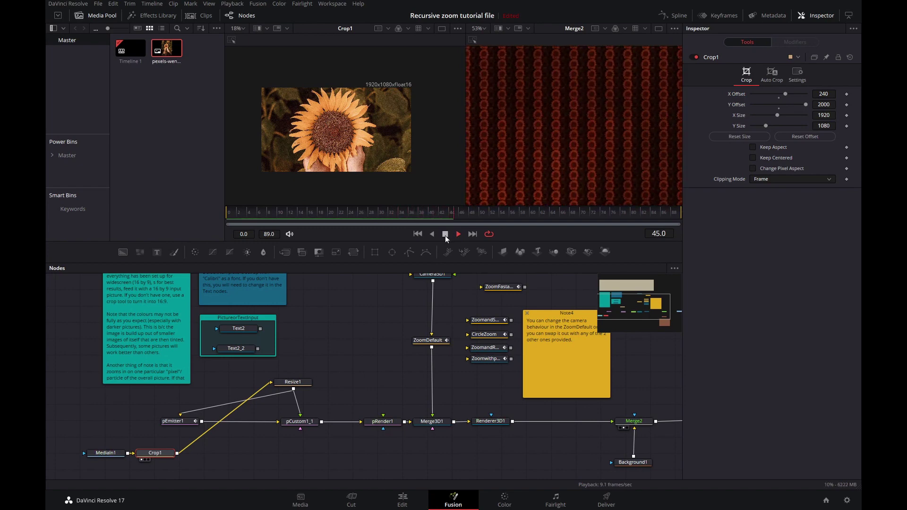
{"action": "left_click", "coordinate": [444, 234]}
{"action": "left_click", "coordinate": [418, 234]}
{"action": "scroll", "coordinate": [562, 143], "scroll_direction": "up", "scroll_amount": 2}
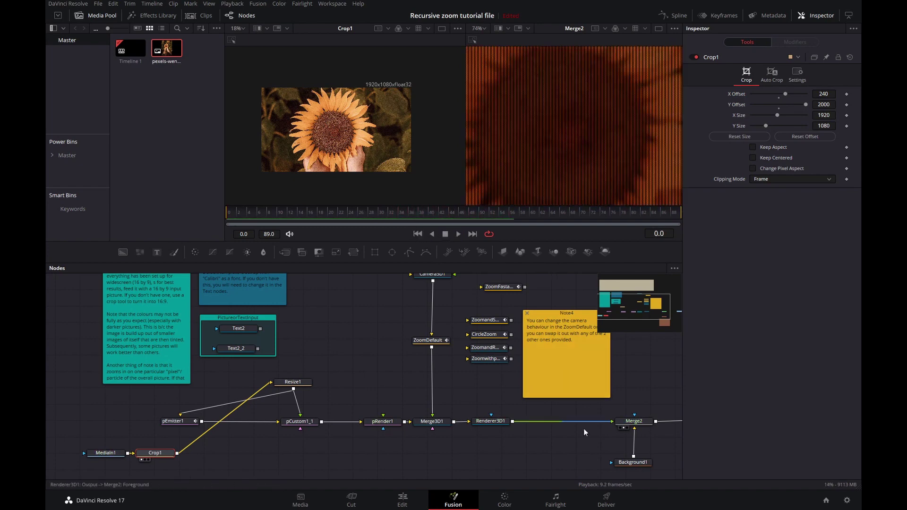
Insert a Brightness/Contrast node after Renderer3D1.
{"action": "left_click_drag", "start_coordinate": [642, 389], "coordinate": [364, 386]}
{"action": "left_click", "coordinate": [359, 417]}
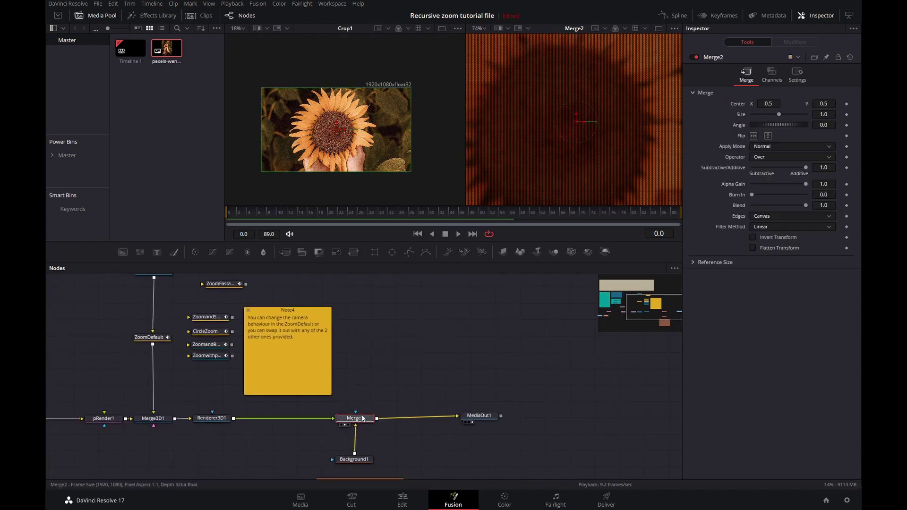
{"action": "left_click", "coordinate": [216, 418]}
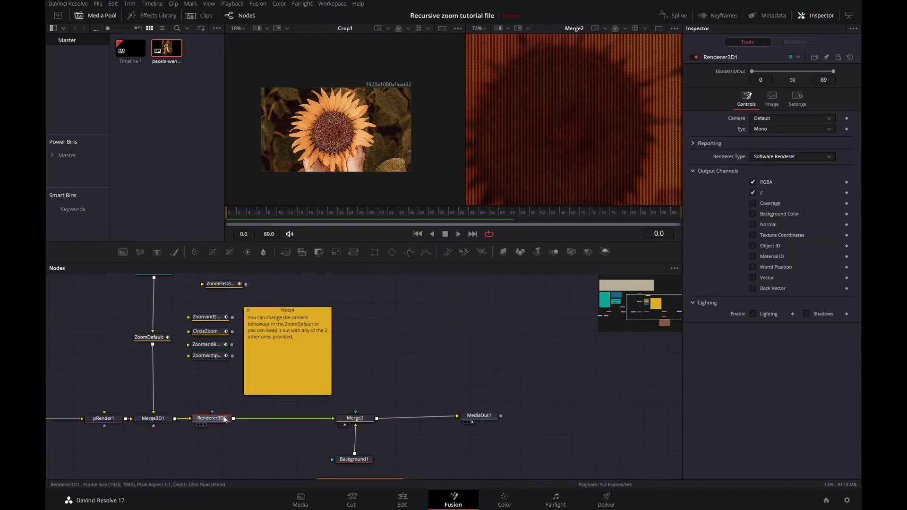
{"action": "key", "text": "shift+space"}
{"action": "type", "text": "crop"}
{"action": "key", "text": "BackSpace"}
{"action": "key", "text": "BackSpace"}
{"action": "key", "text": "BackSpace"}
{"action": "key", "text": "BackSpace"}
{"action": "type", "text": "br"}
{"action": "key", "text": "Return"}
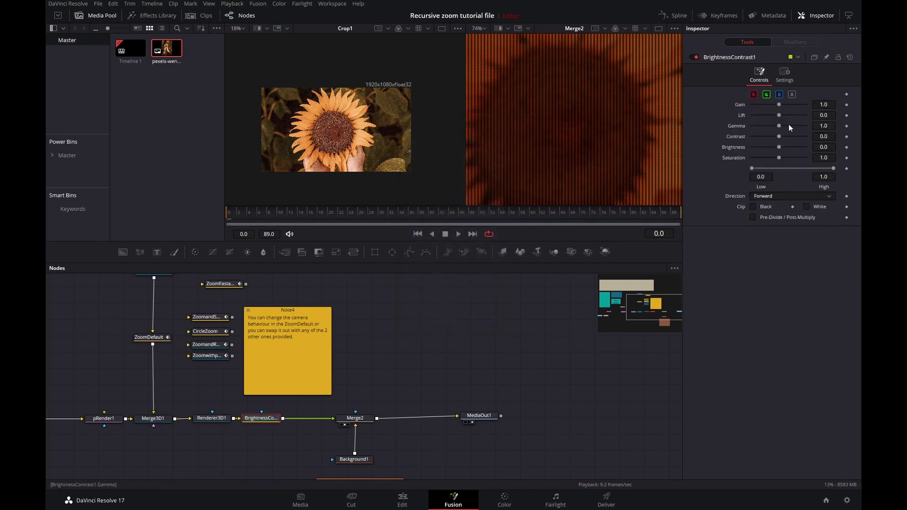
Set Gamma 2.21 and Contrast 0.25, then pull ZoomDefault out of the camera chain.
{"action": "mouse_move", "coordinate": [779, 127]}
{"action": "left_mouse_down"}
{"action": "mouse_move", "coordinate": [790, 125]}
{"action": "mouse_move", "coordinate": [785, 137]}
{"action": "left_mouse_up"}
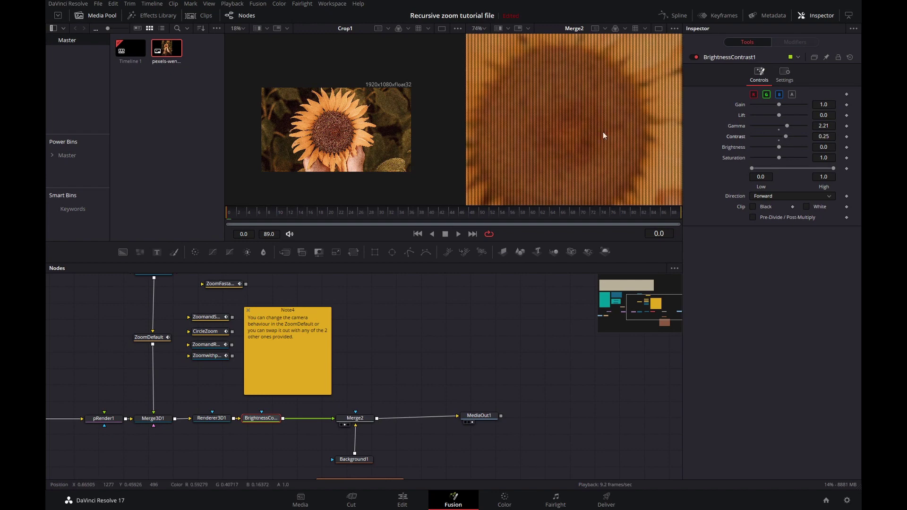
{"action": "scroll", "coordinate": [582, 124], "scroll_direction": "down", "scroll_amount": 2}
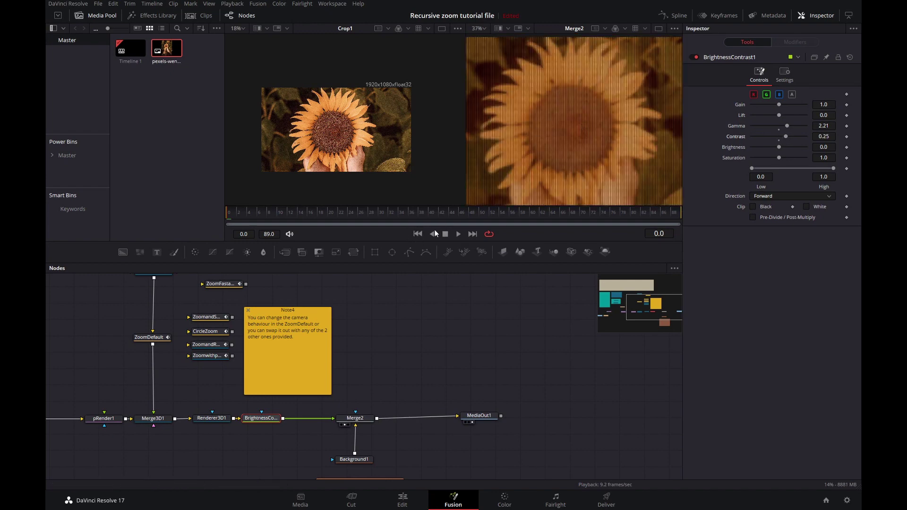
{"action": "left_click_drag", "start_coordinate": [237, 324], "coordinate": [354, 345]}
{"action": "left_click_drag", "start_coordinate": [277, 360], "coordinate": [213, 338]}
Link ZoomandRotate between Camera3D1 and Merge3D1, and preview the zoom-spin until frame 44.
{"action": "left_click_drag", "start_coordinate": [332, 365], "coordinate": [270, 365]}
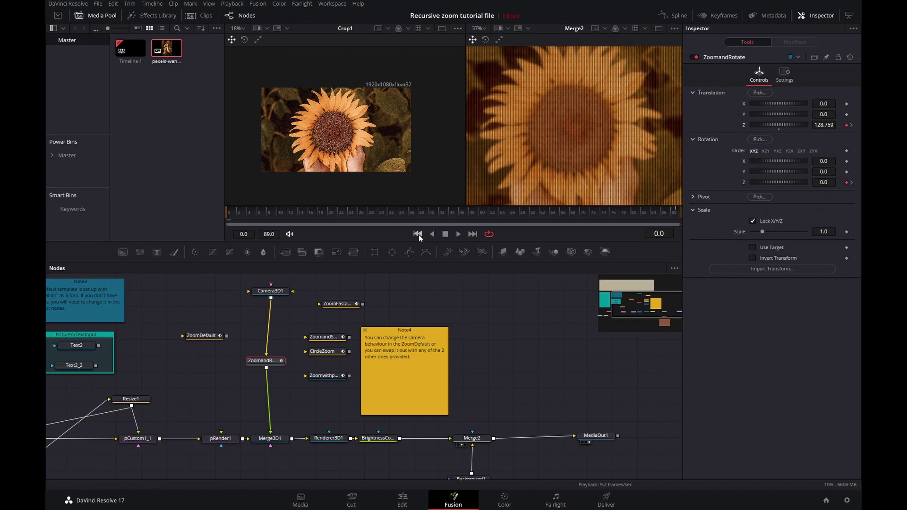
{"action": "left_click", "coordinate": [458, 234]}
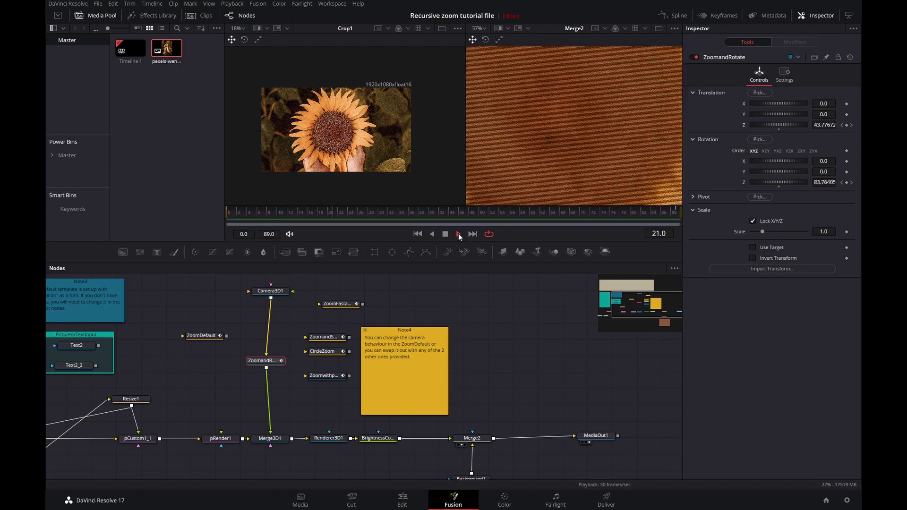
{"action": "left_click", "coordinate": [445, 236]}
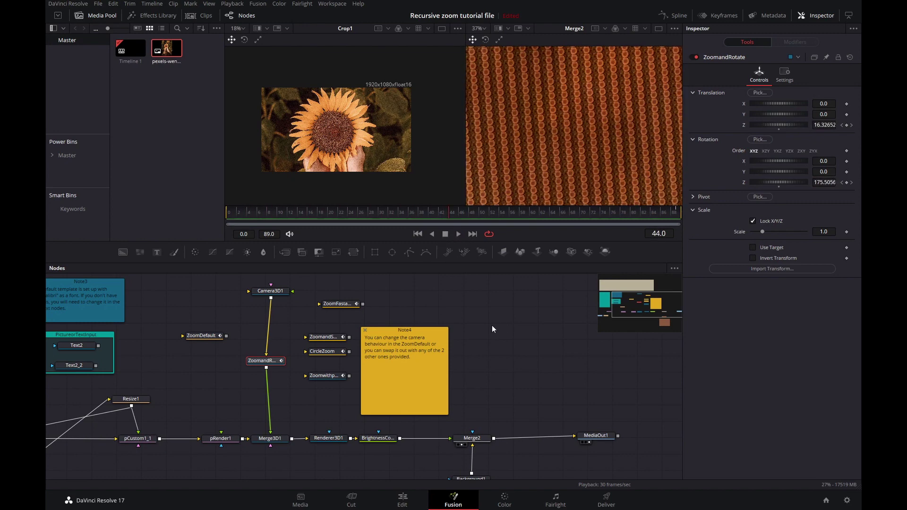
{"action": "scroll", "coordinate": [491, 325], "scroll_direction": "down", "scroll_amount": 2}
{"action": "scroll", "coordinate": [491, 314], "scroll_direction": "up", "scroll_amount": 2}
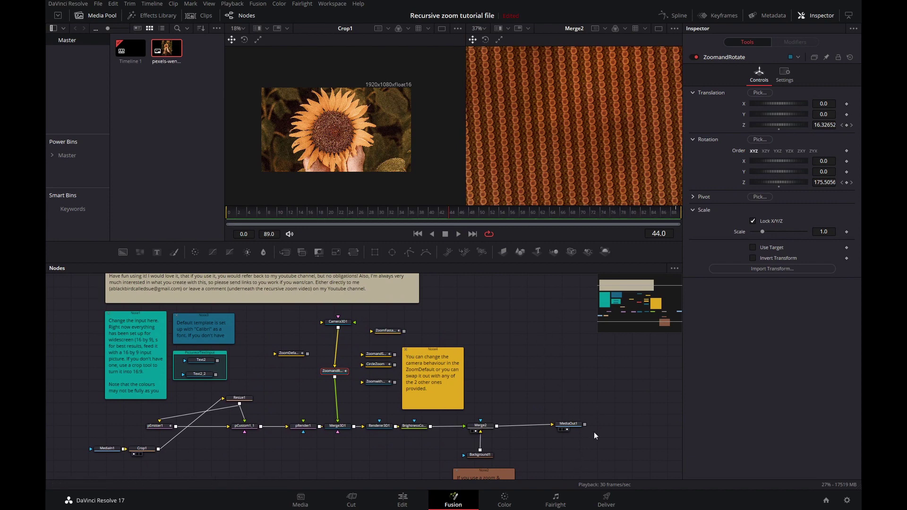
{"action": "left_click", "coordinate": [413, 503]}
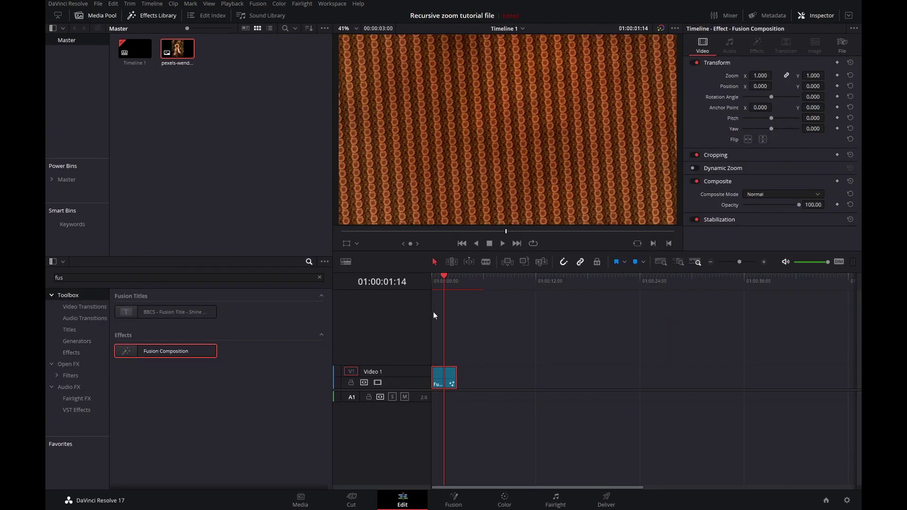
{"action": "left_click_drag", "start_coordinate": [444, 277], "coordinate": [414, 278]}
{"action": "key", "text": "space"}
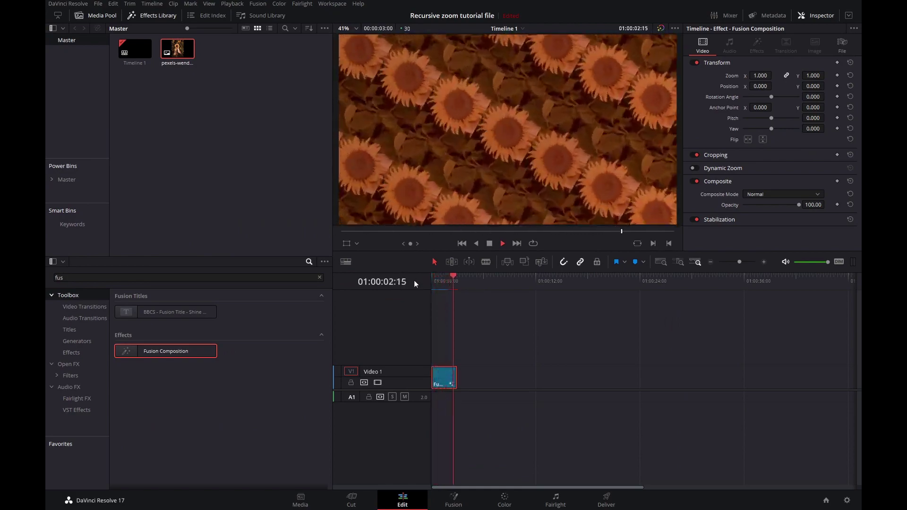
{"action": "left_click_drag", "start_coordinate": [455, 274], "coordinate": [432, 276]}
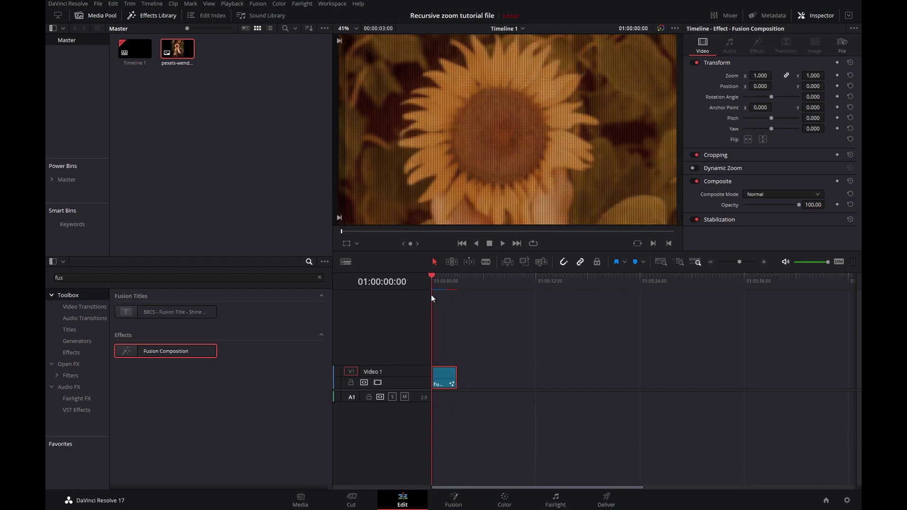
{"action": "left_click_drag", "start_coordinate": [444, 376], "coordinate": [501, 381]}
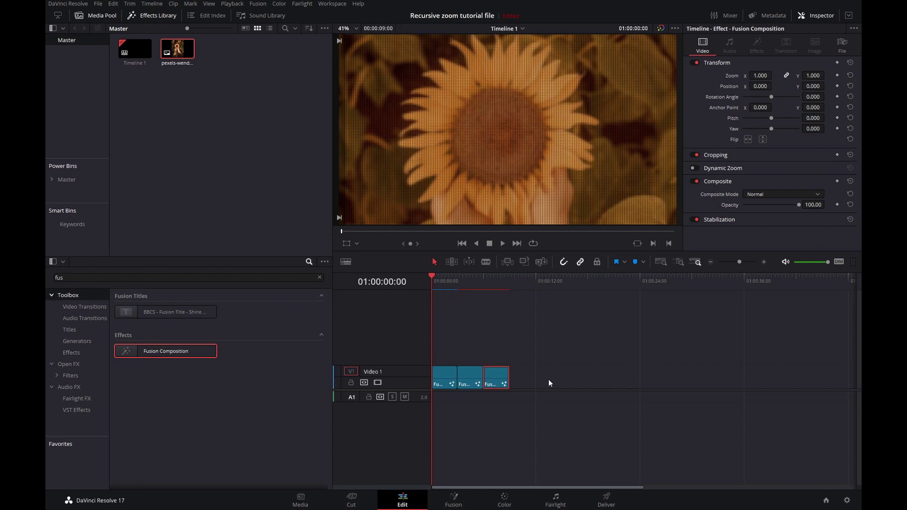
{"action": "left_click_drag", "start_coordinate": [545, 380], "coordinate": [474, 381]}
{"action": "key", "text": "Delete"}
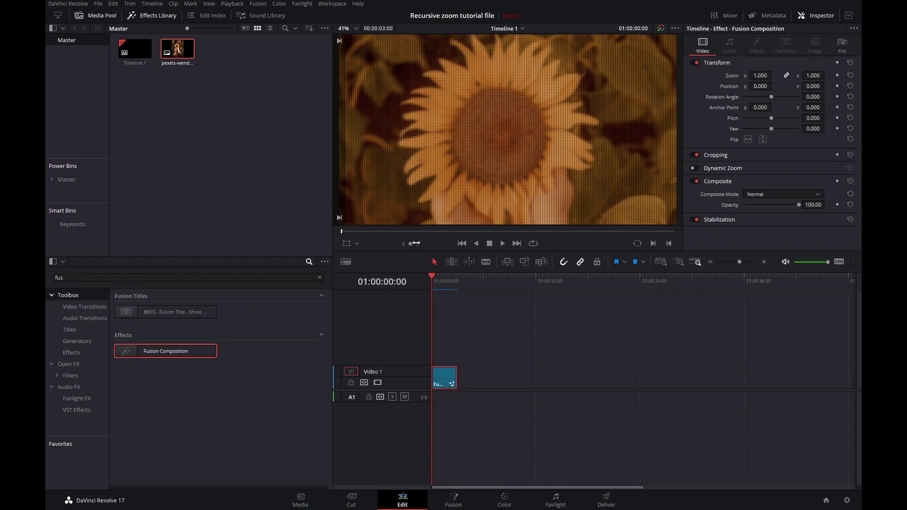
Return to the Fusion page and review the node tree from its start through Merge2 to MediaOut1.
{"action": "left_click", "coordinate": [451, 505]}
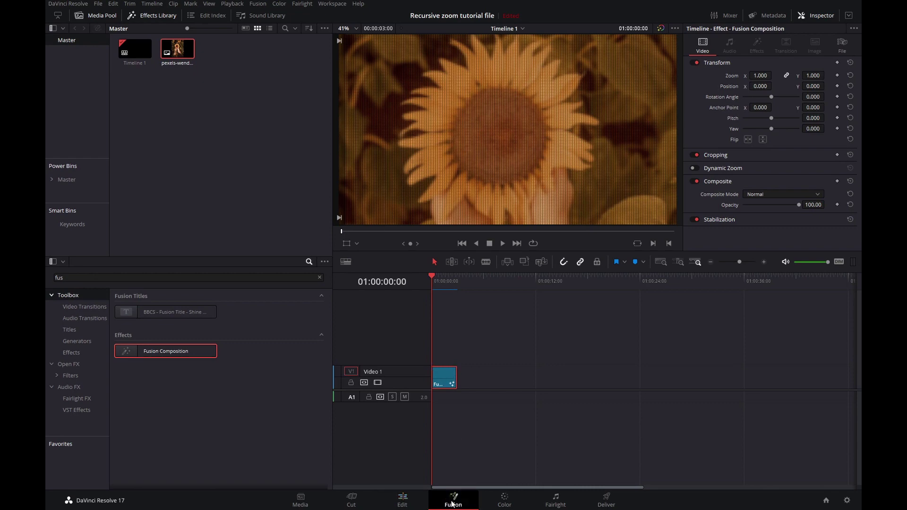
{"action": "left_click_drag", "start_coordinate": [229, 471], "coordinate": [316, 460]}
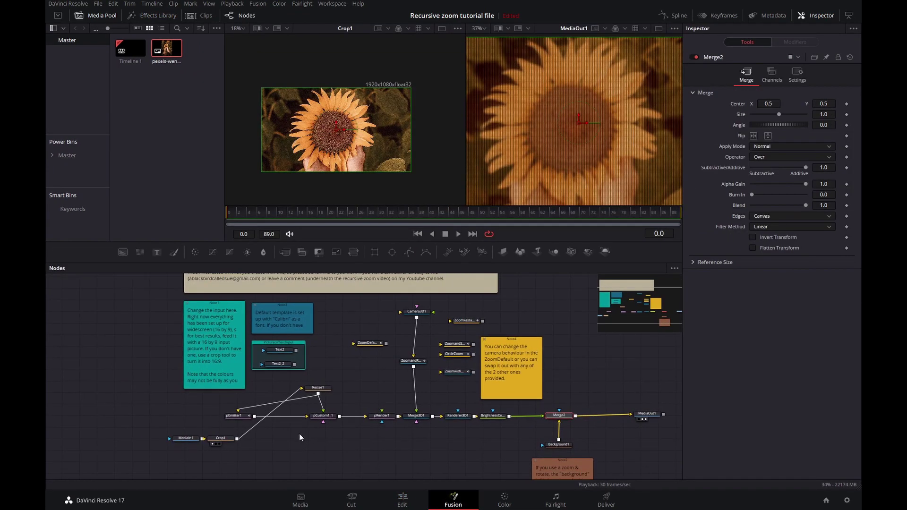
{"action": "scroll", "coordinate": [301, 430], "scroll_direction": "up", "scroll_amount": 5}
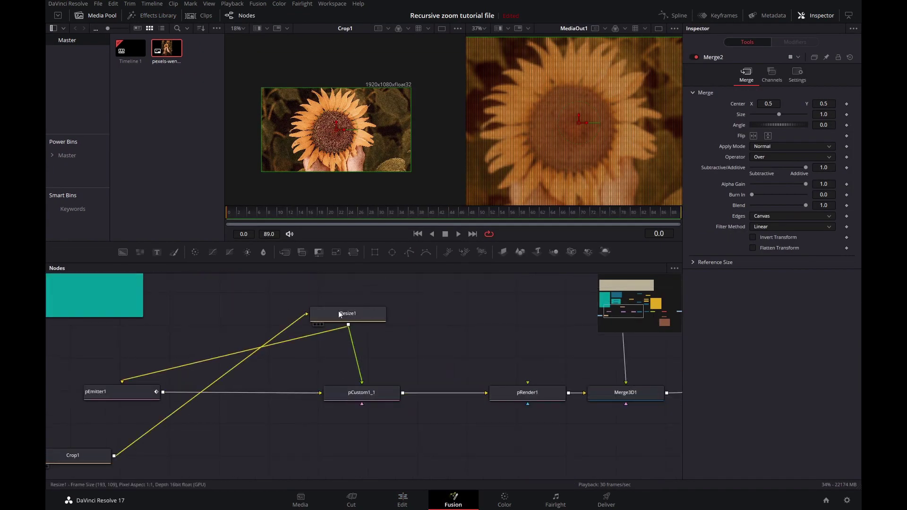
{"action": "scroll", "coordinate": [339, 311], "scroll_direction": "down", "scroll_amount": 5}
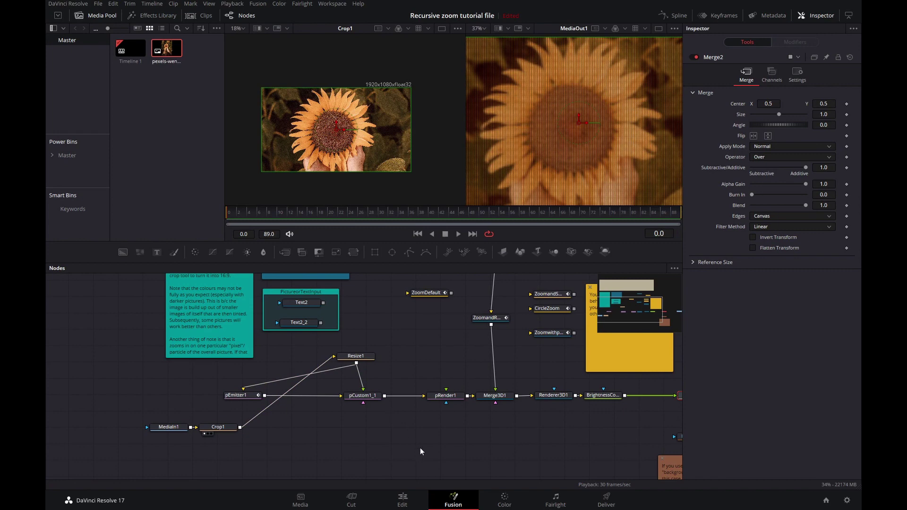
{"action": "left_click_drag", "start_coordinate": [479, 441], "coordinate": [327, 444]}
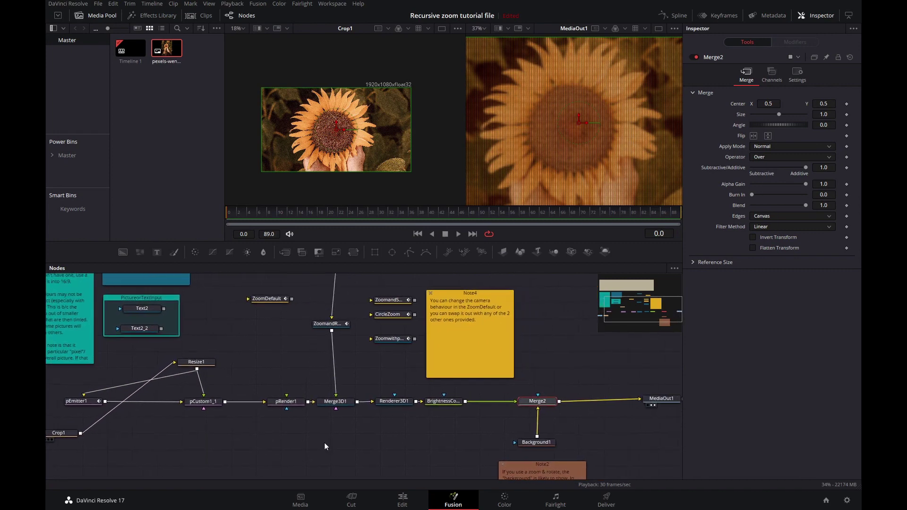